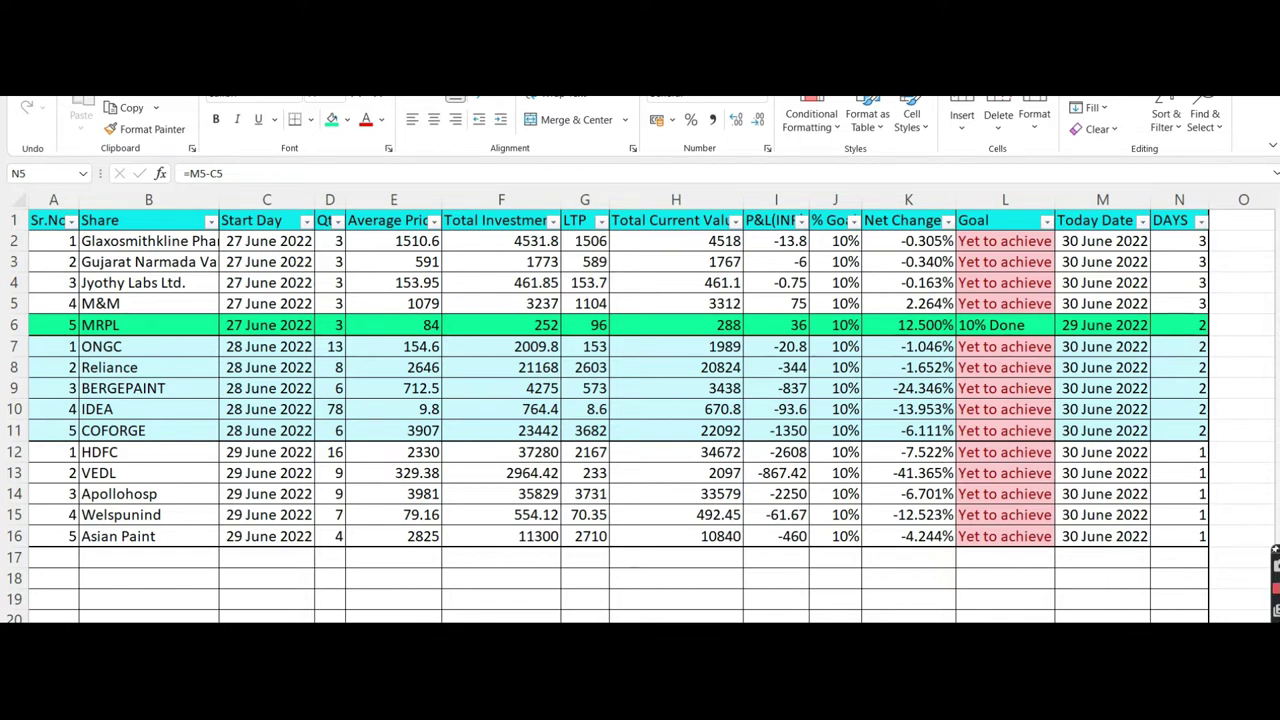
# Examine the DAYS column from its header down to the HDFC row, including the formulas behind the day counts
pyautogui.press('Up')
pyautogui.press('Up')
pyautogui.press('Up')
pyautogui.press('Up')
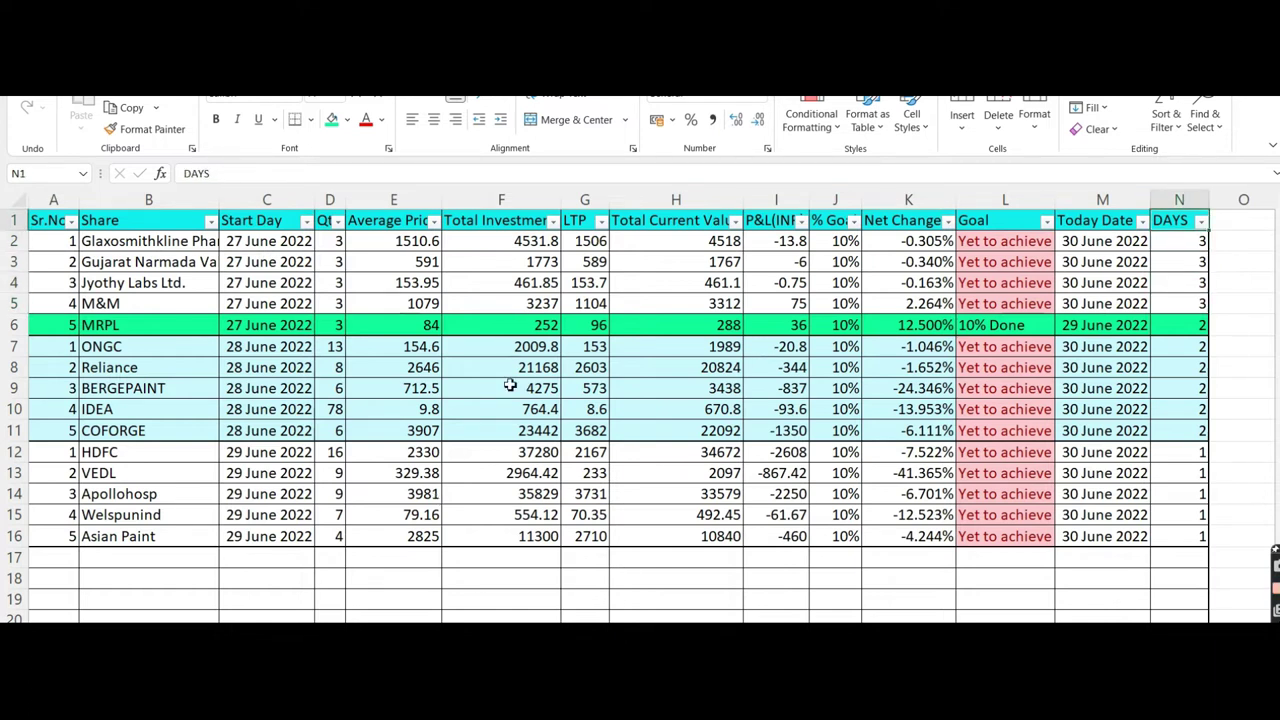
pyautogui.press('Down')
pyautogui.press('Down')
pyautogui.press('Down')
pyautogui.press('Down')
pyautogui.press('Down')
pyautogui.press('Down')
pyautogui.press('Down')
pyautogui.press('Down')
pyautogui.press('Down')
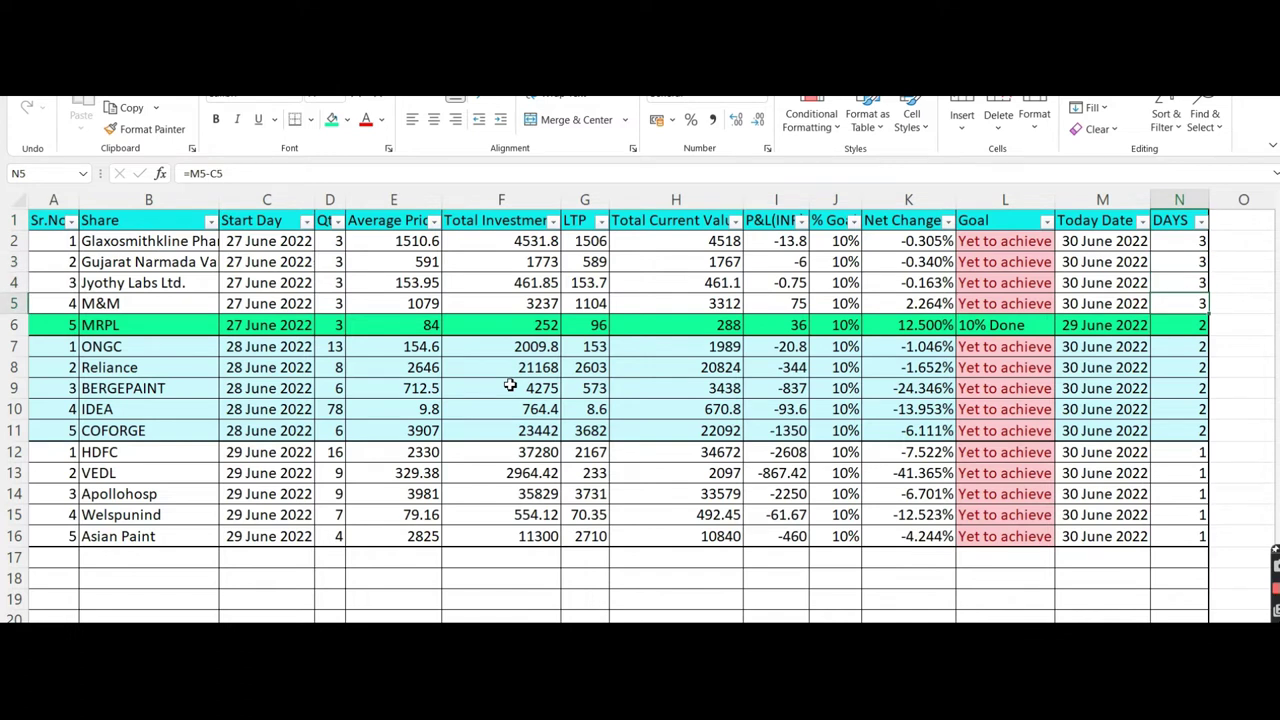
pyautogui.press('Down')
pyautogui.press('Down')
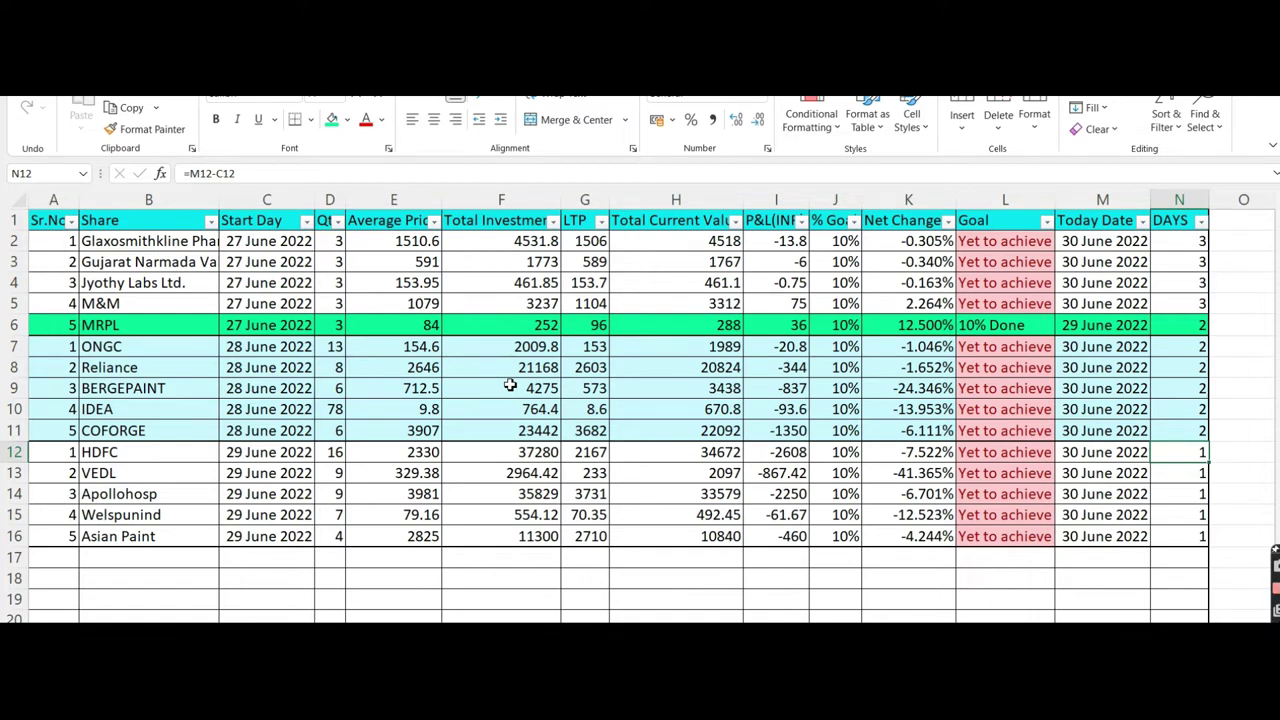
# Examine the BERGEPAINT quantity, the MRPL row from Average Price back to its serial number, and the serial numbers up to the first share
pyautogui.click(333, 400)
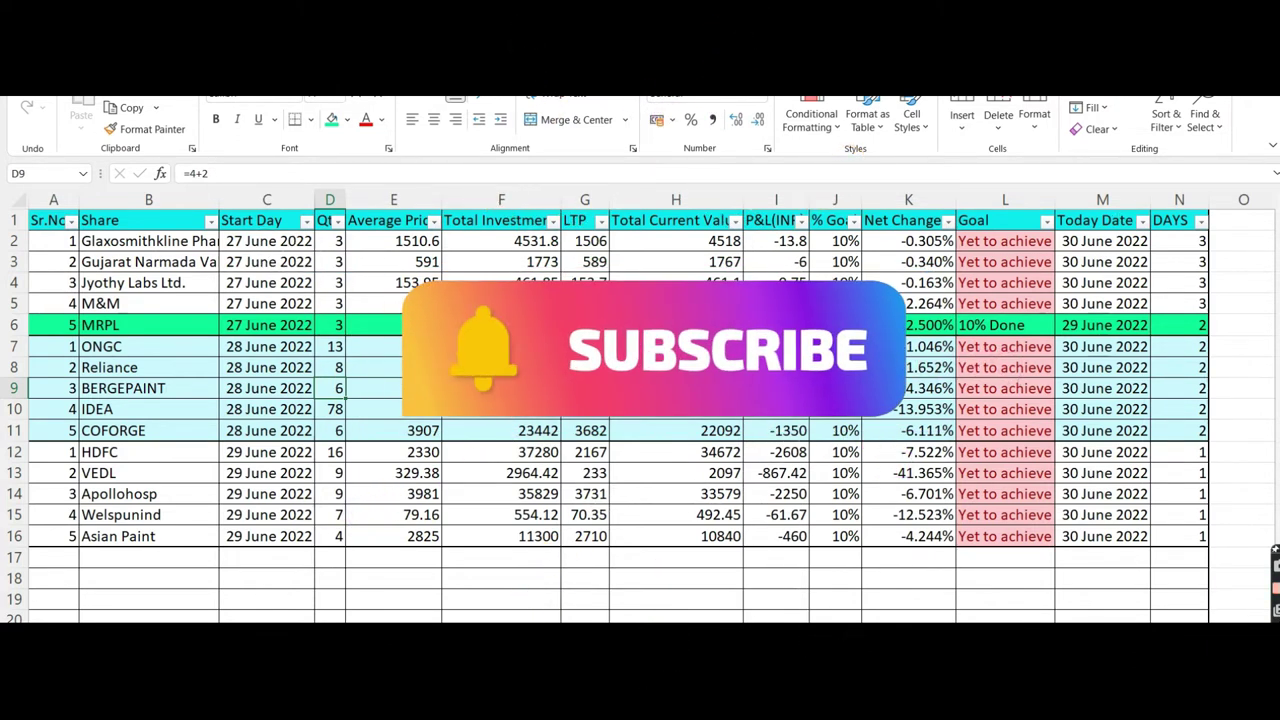
pyautogui.scroll(3, 770, 318)
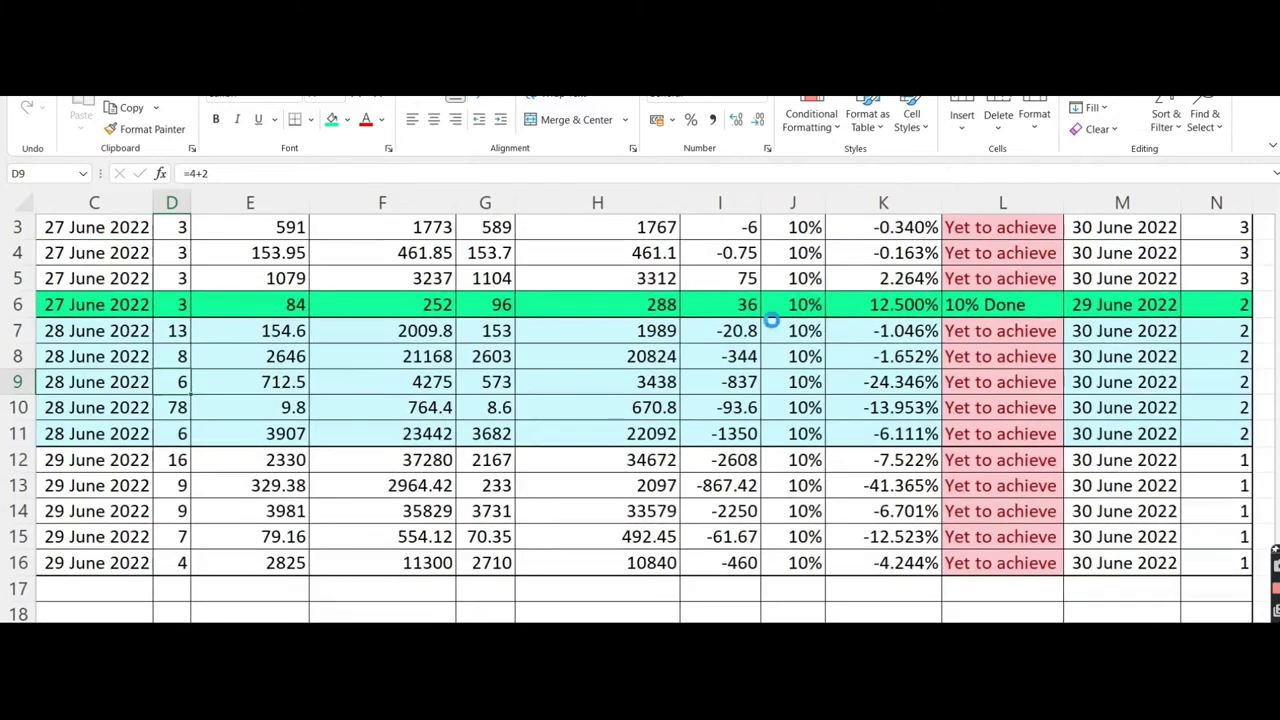
pyautogui.click(291, 290)
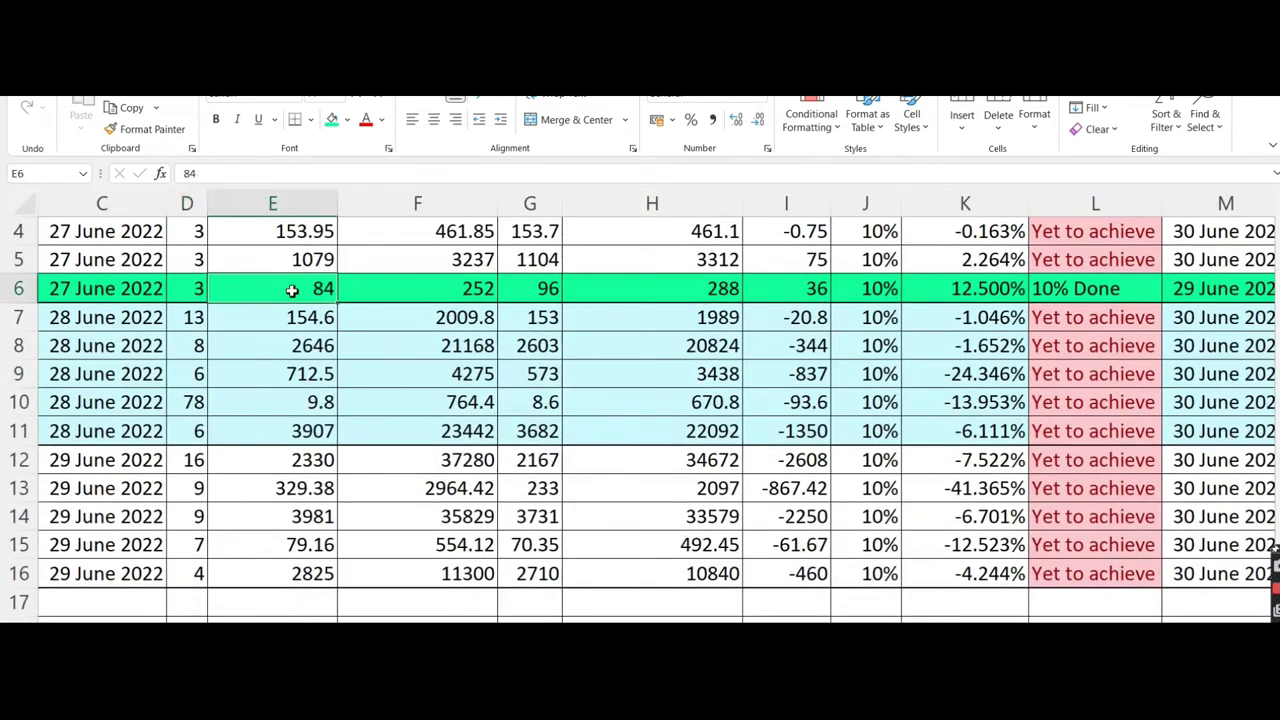
pyautogui.press('Left')
pyautogui.press('Left')
pyautogui.press('Left')
pyautogui.press('Left')
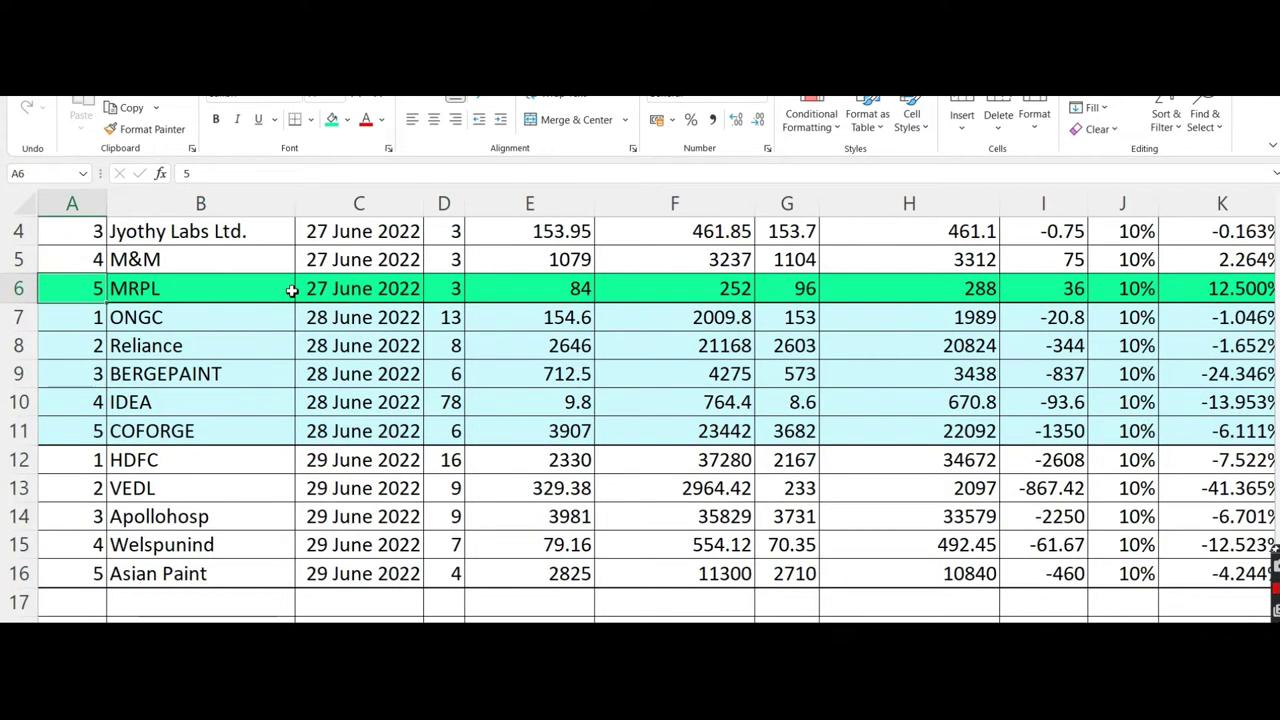
pyautogui.press('Up')
pyautogui.press('Up')
pyautogui.press('Up')
pyautogui.press('Up')
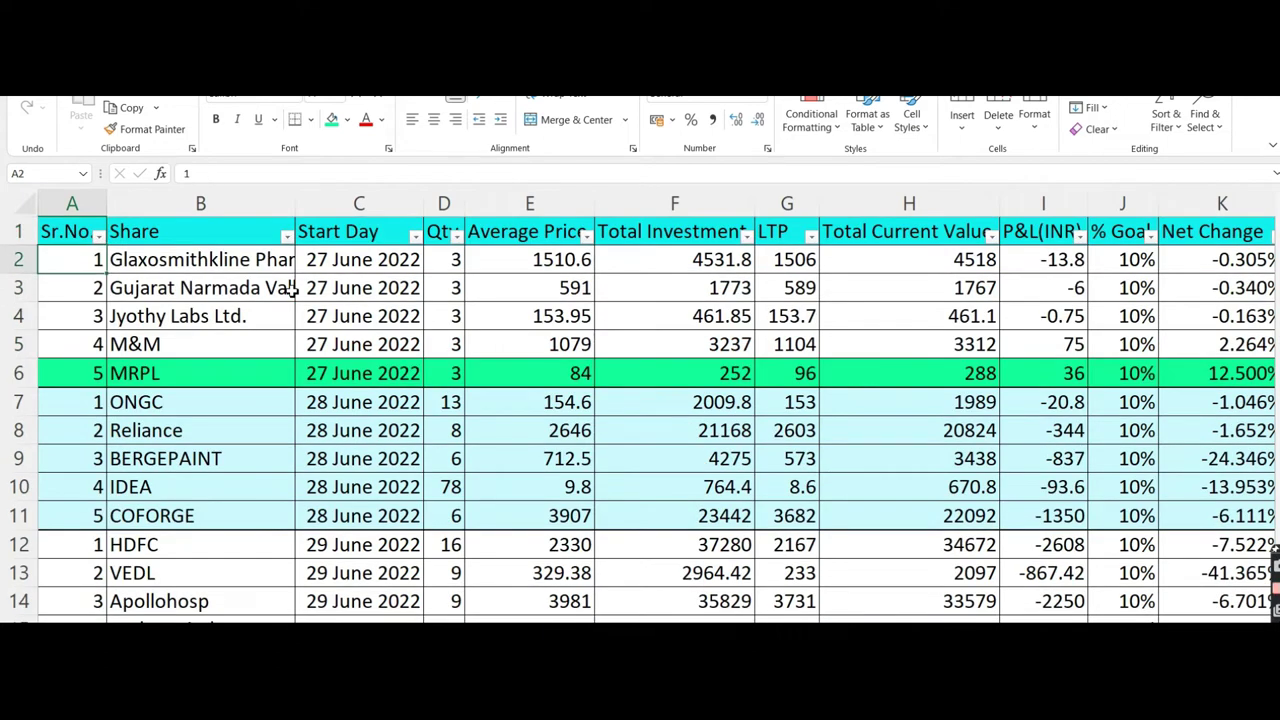
# Look through the Sr.No. column from the first share down to the empty rows below Asian Paint and back up
pyautogui.press('Down')
pyautogui.press('Down')
pyautogui.press('Down')
pyautogui.press('Down')
pyautogui.press('Down')
pyautogui.press('Down')
pyautogui.press('Down')
pyautogui.press('Down')
pyautogui.press('Down')
pyautogui.press('Down')
pyautogui.press('Down')
pyautogui.press('Down')
pyautogui.press('Down')
pyautogui.press('Down')
pyautogui.press('Down')
pyautogui.press('Down')
pyautogui.press('Down')
pyautogui.press('Down')
pyautogui.press('Down')
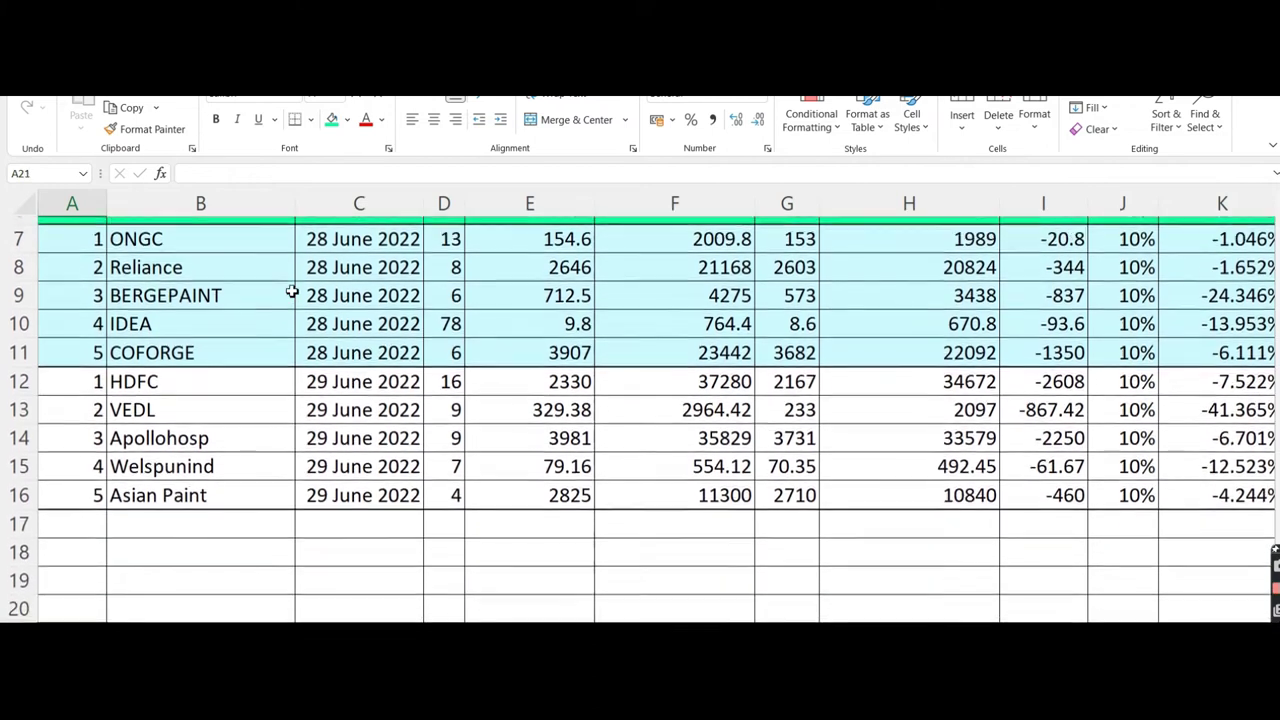
pyautogui.press('Down')
pyautogui.press('Down')
pyautogui.press('Down')
pyautogui.press('Down')
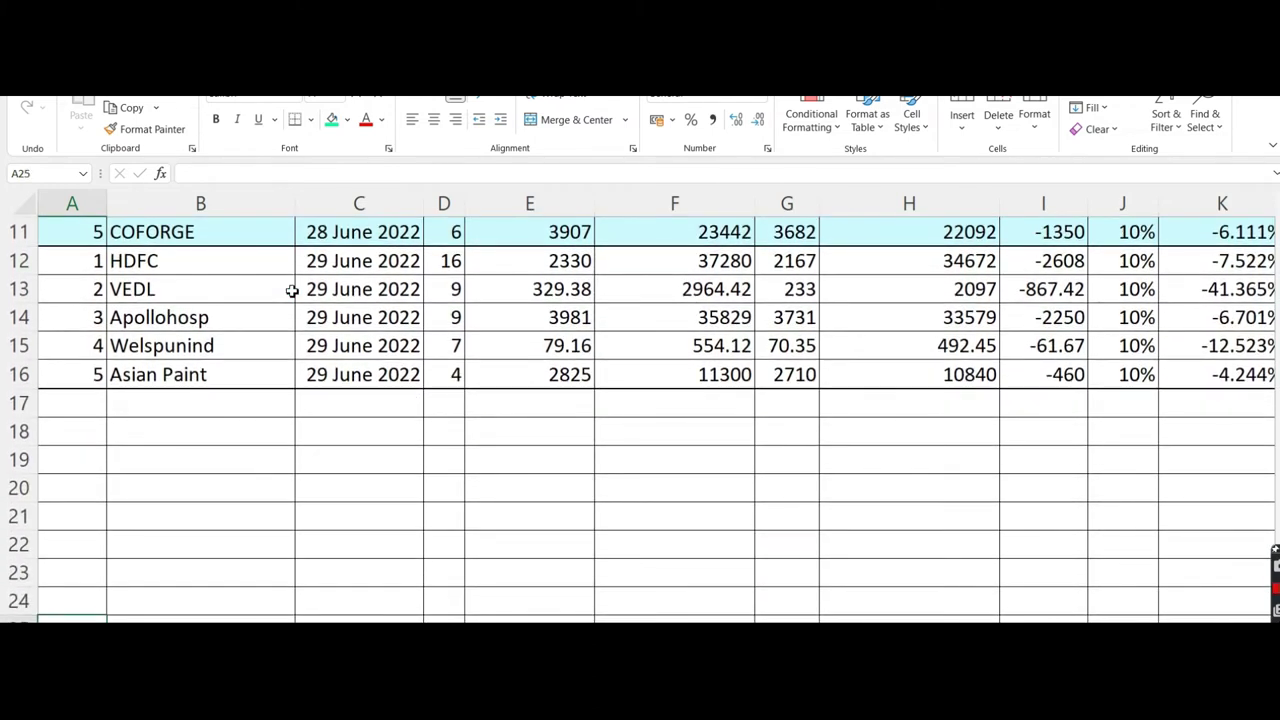
pyautogui.press('Down')
pyautogui.press('Down')
pyautogui.press('Down')
pyautogui.press('Down')
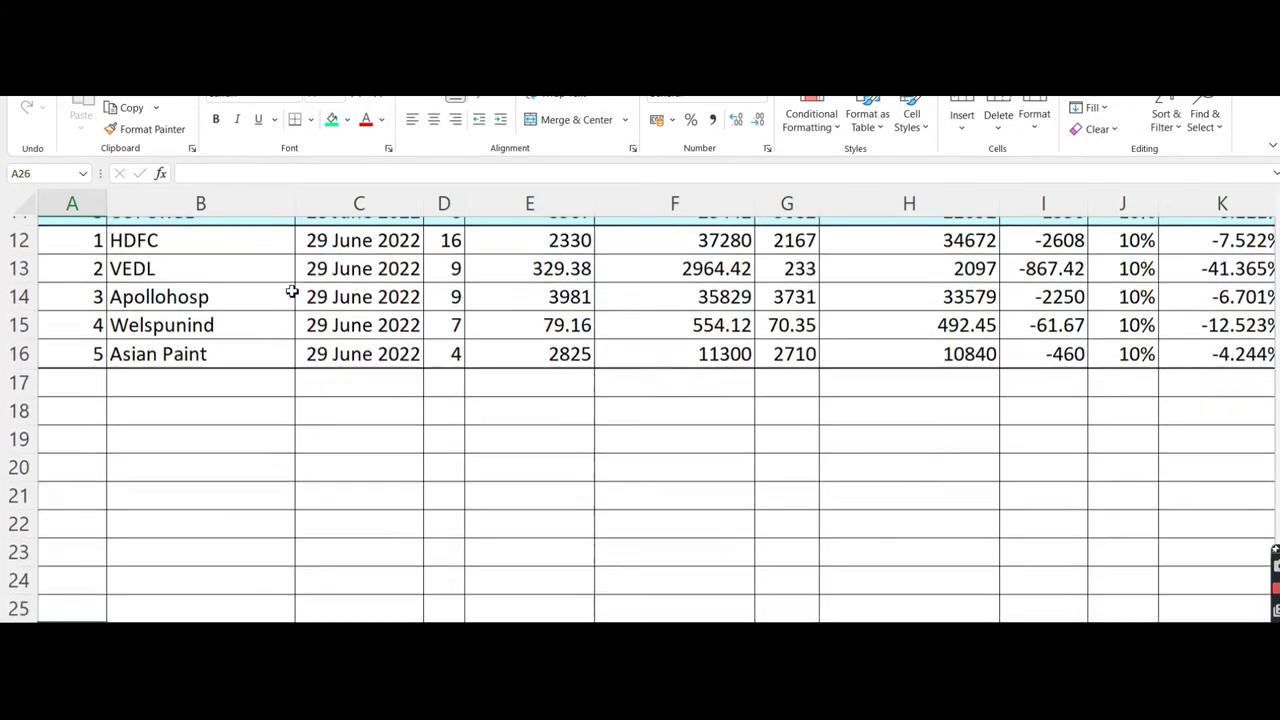
pyautogui.press('Up')
pyautogui.press('Up')
pyautogui.press('Up')
pyautogui.press('Up')
pyautogui.press('Up')
pyautogui.press('Up')
pyautogui.press('Up')
pyautogui.press('Up')
pyautogui.press('Up')
pyautogui.press('Up')
pyautogui.press('Up')
pyautogui.press('Up')
pyautogui.press('Up')
pyautogui.press('Up')
pyautogui.press('Up')
pyautogui.press('Up')
pyautogui.press('Up')
pyautogui.press('Up')
pyautogui.press('Up')
pyautogui.press('Up')
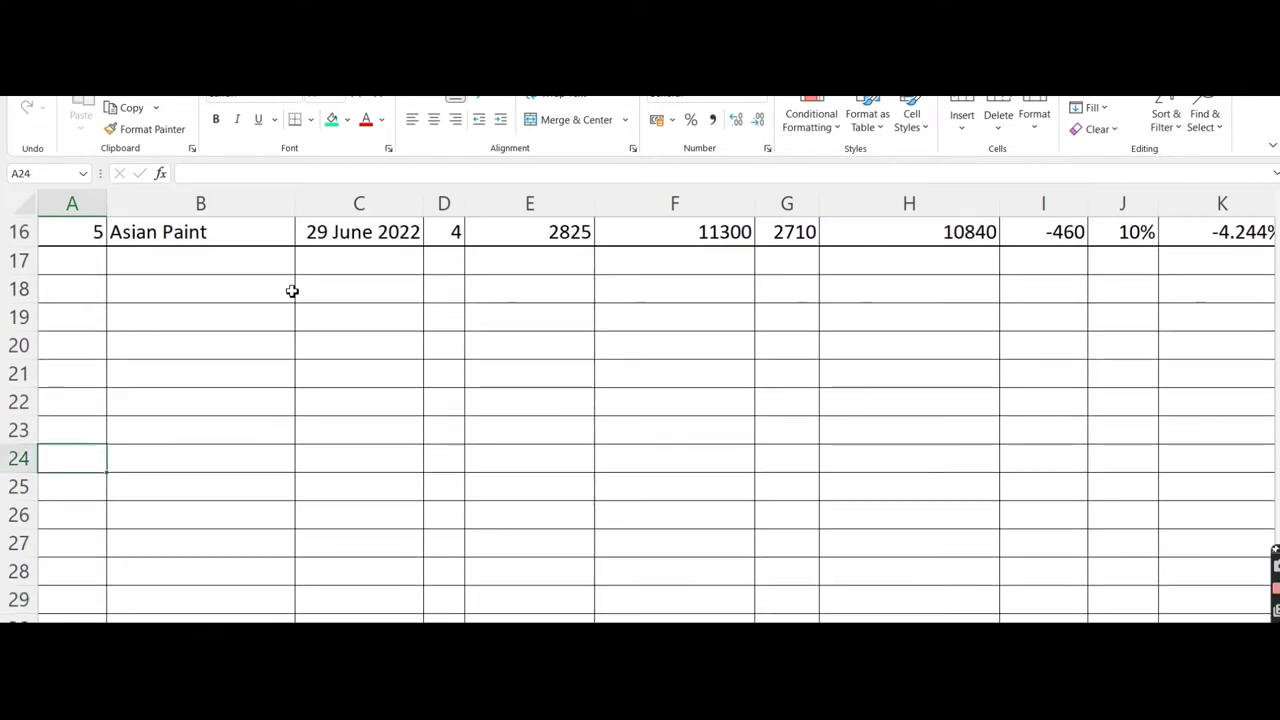
pyautogui.press('Down')
pyautogui.press('Down')
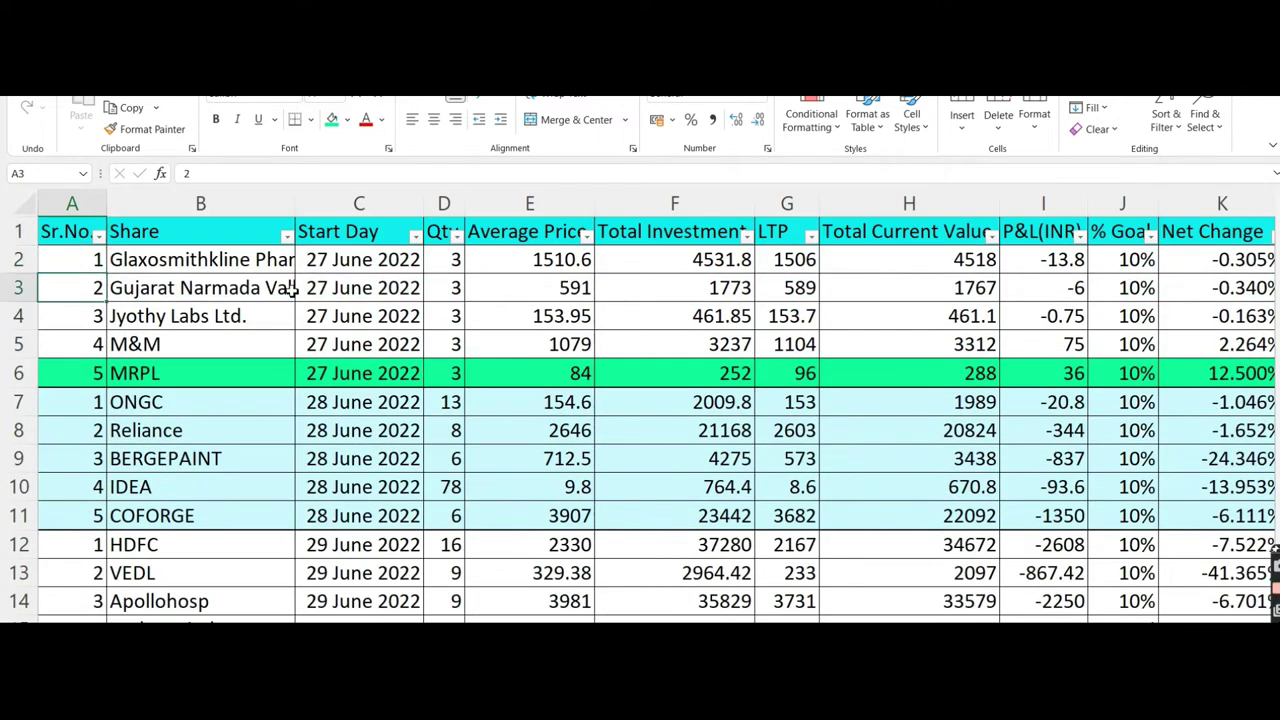
# Examine the first batch of share names and the highlighted MRPL row from its name across to its DAYS value
pyautogui.press('Right')
pyautogui.press('Up')
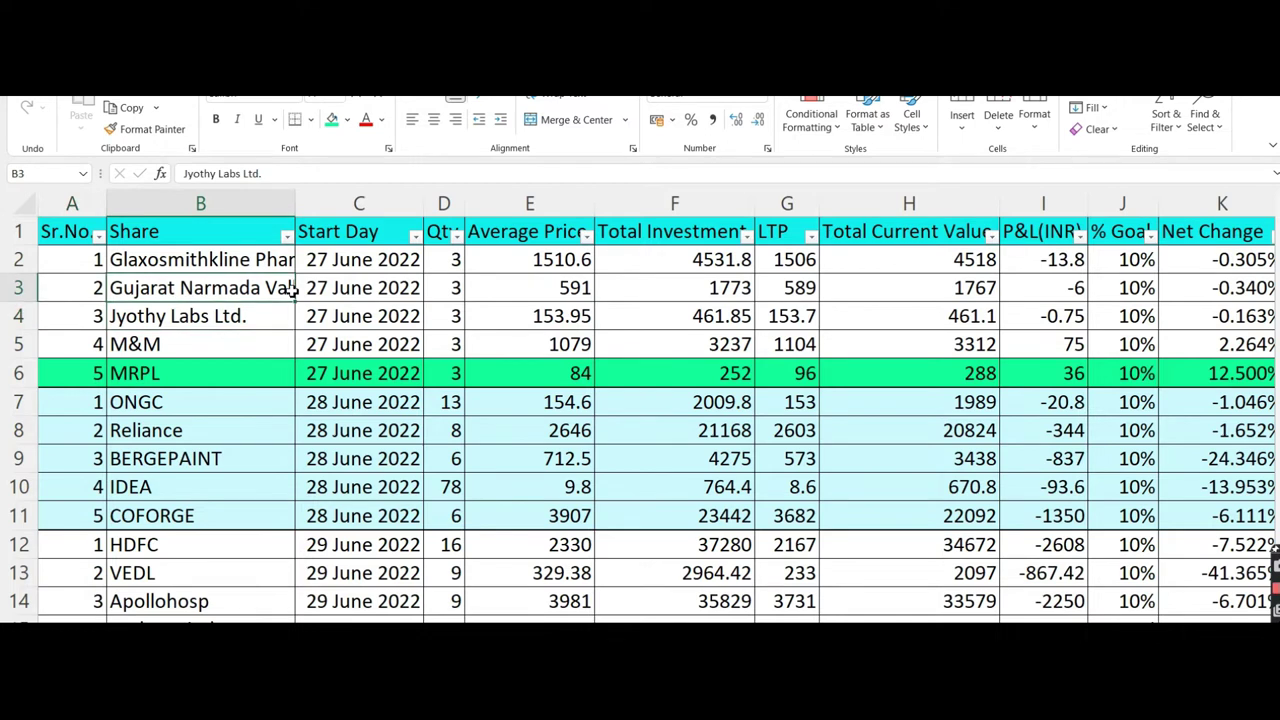
pyautogui.press('Down')
pyautogui.press('Down')
pyautogui.press('Down')
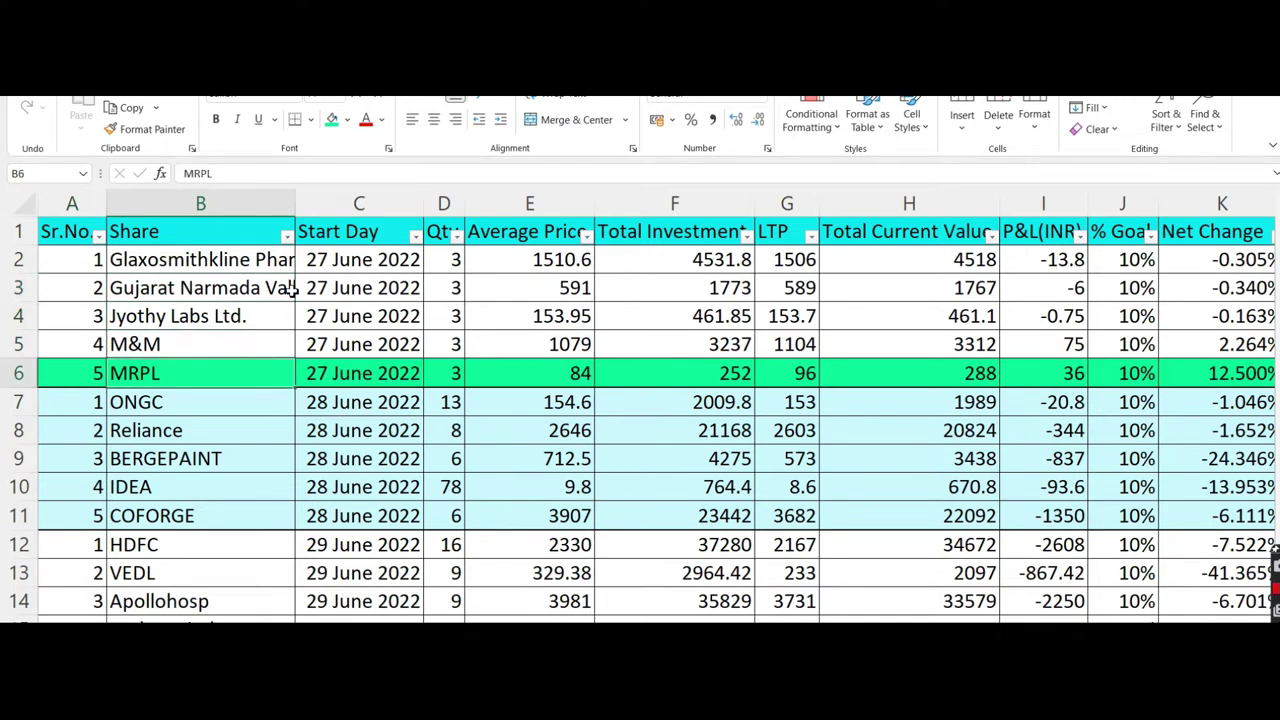
pyautogui.press('Right')
pyautogui.press('Right')
pyautogui.press('Right')
pyautogui.press('Right')
pyautogui.press('Right')
pyautogui.press('Right')
pyautogui.press('Right')
pyautogui.press('Right')
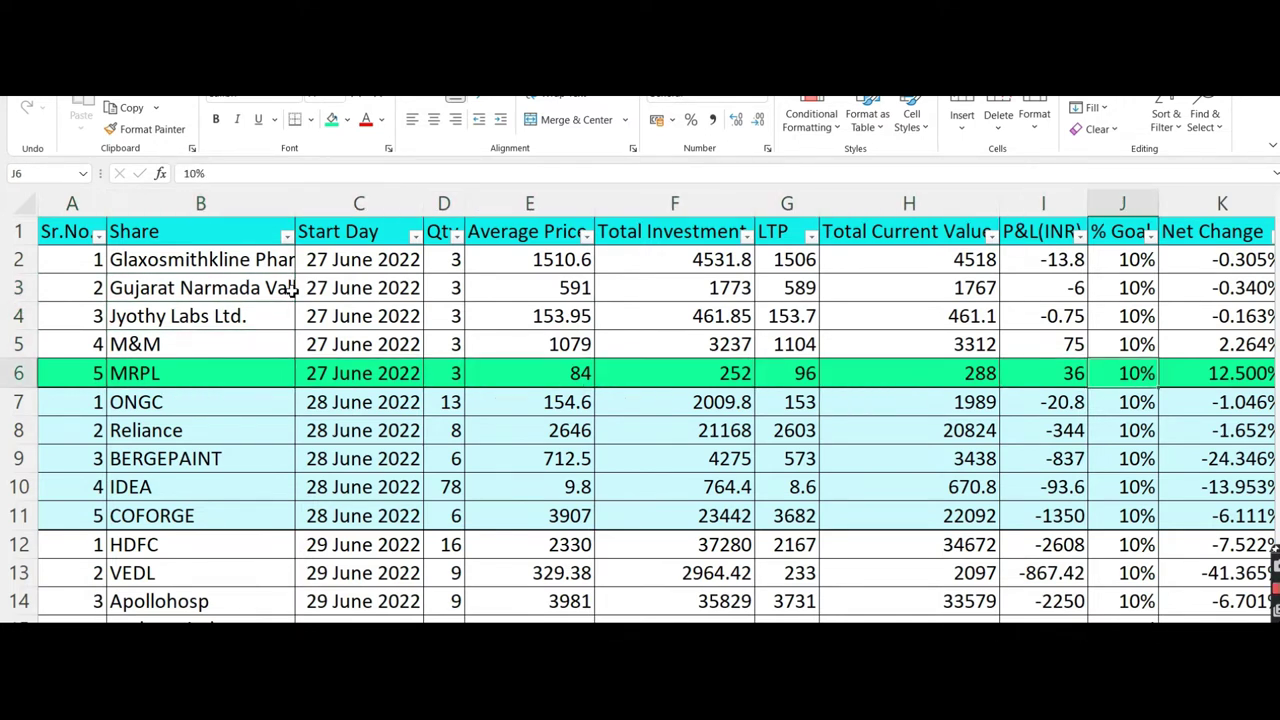
pyautogui.press('Right')
pyautogui.press('Right')
pyautogui.press('Right')
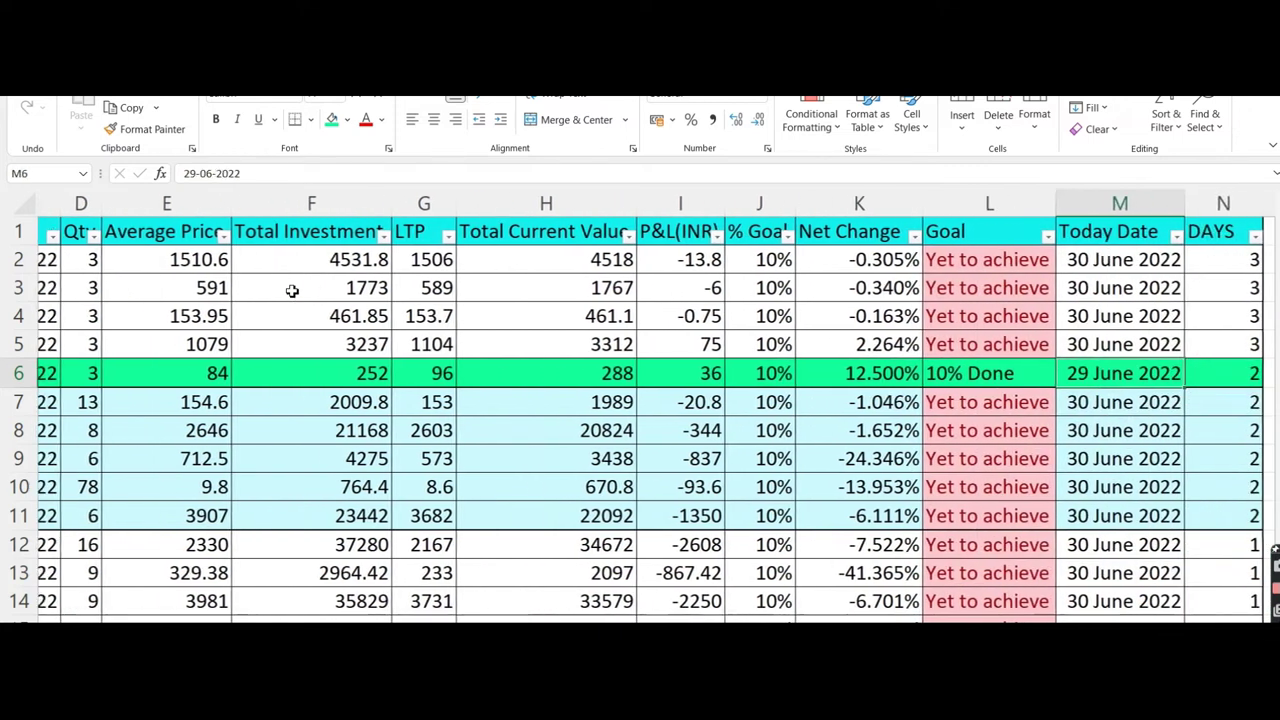
pyautogui.press('Right')
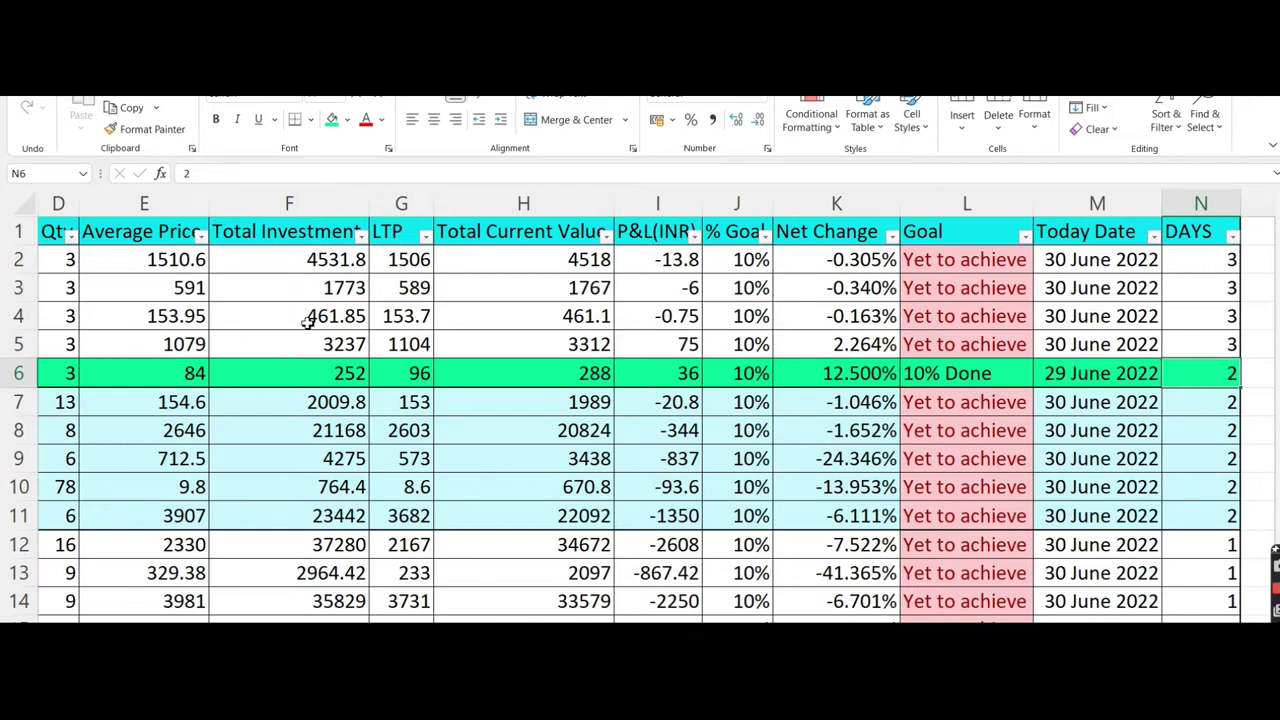
# Hide columns F to I, from Total Investment through P&L(INR)
pyautogui.scroll(-3, 308, 320)
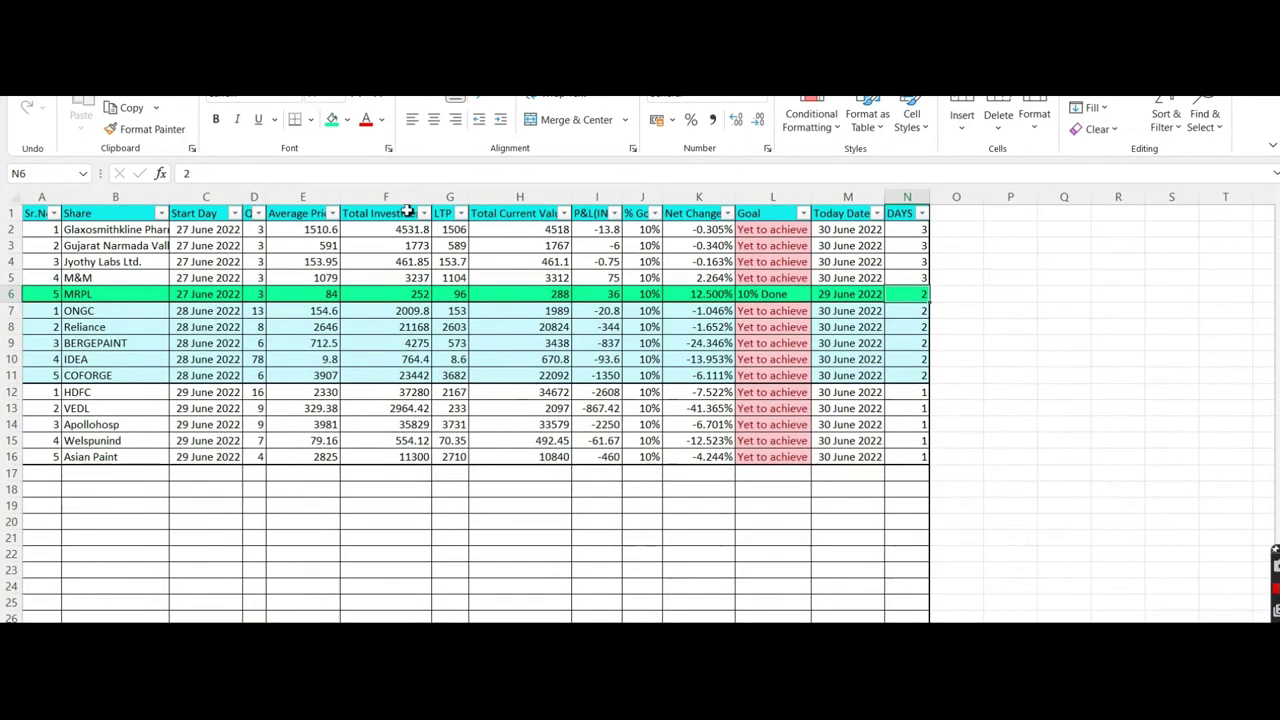
pyautogui.moveTo(371, 197); pyautogui.dragTo(596, 224)
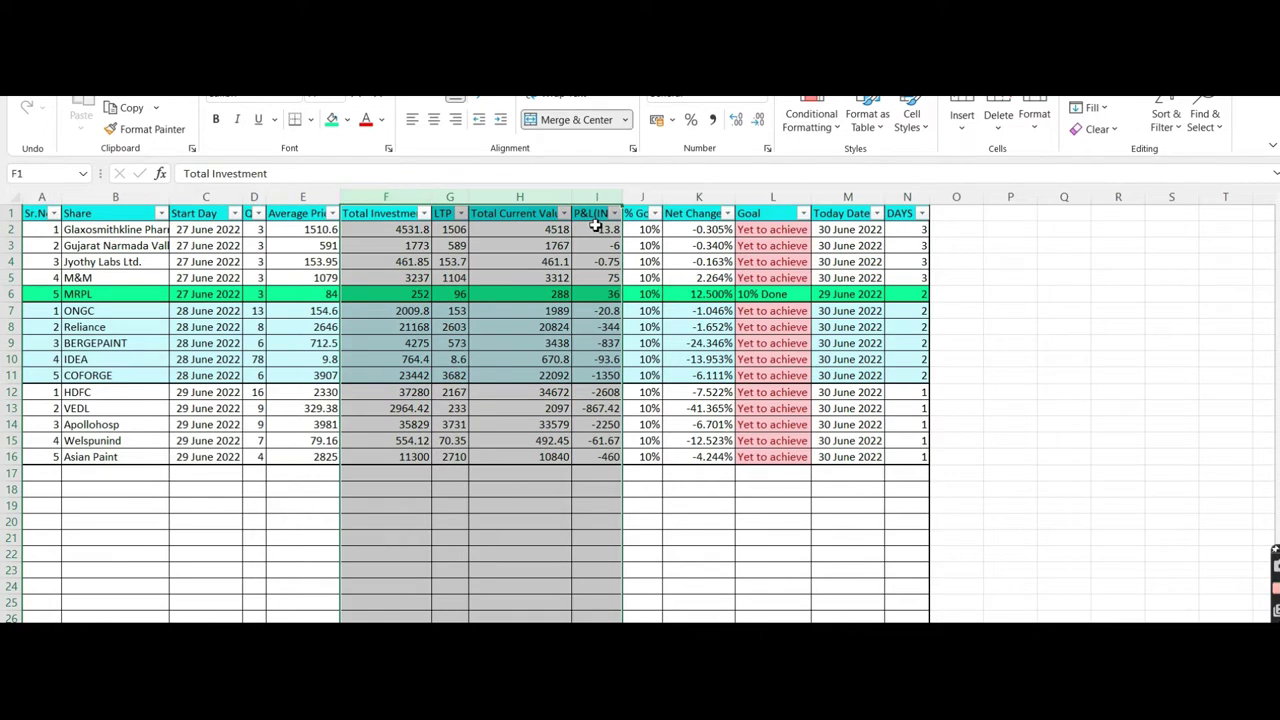
pyautogui.rightClick(528, 192)
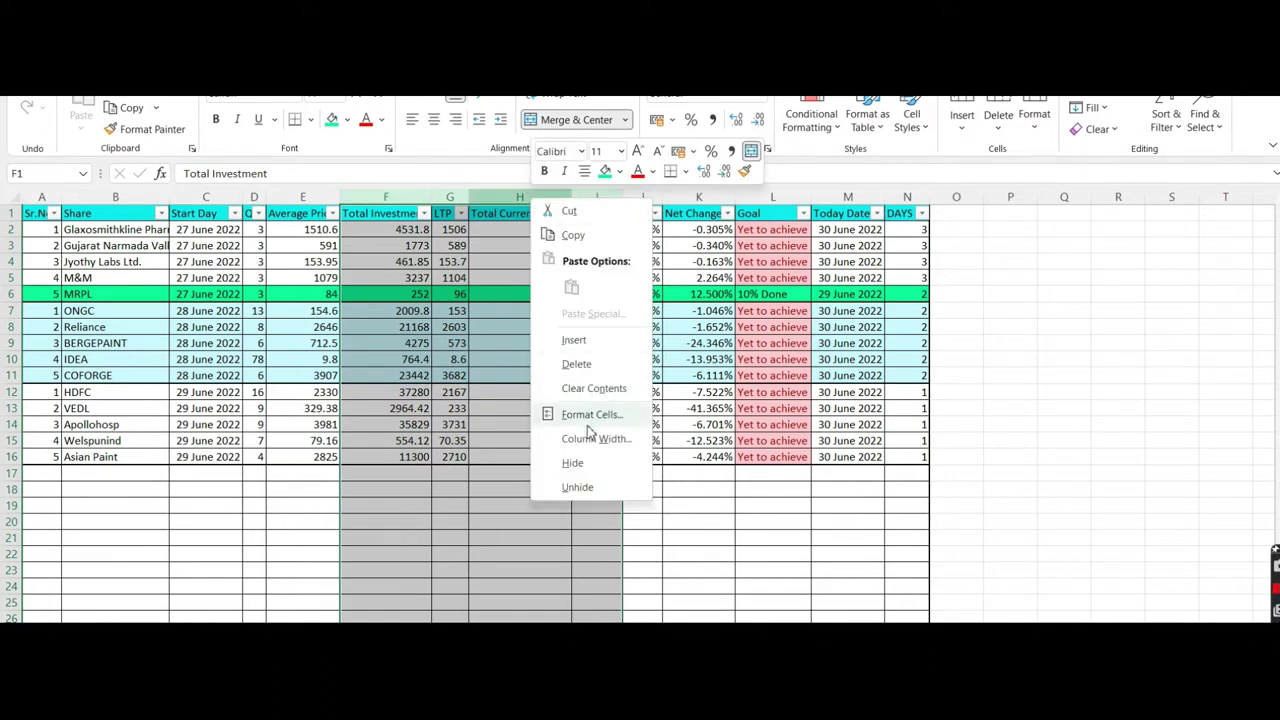
pyautogui.click(572, 464)
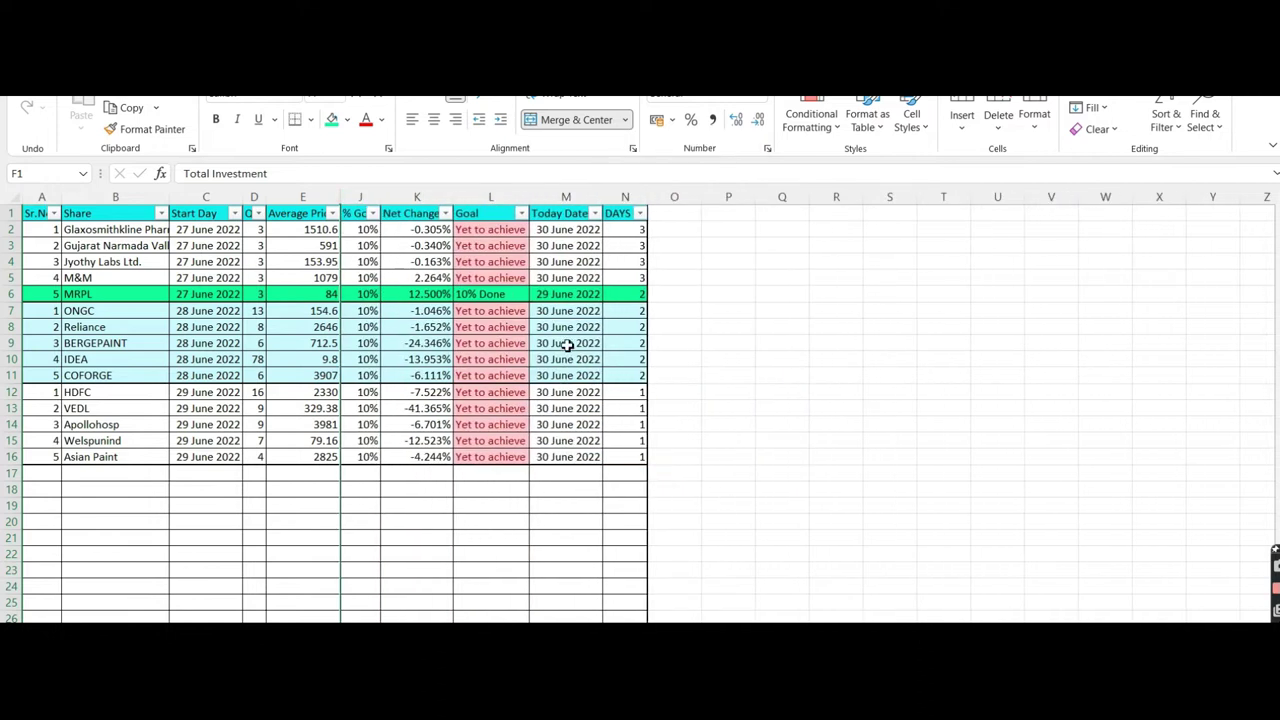
# Examine the Goal formula in the ONGC row and the Average Price column from the Reliance row up to its header
pyautogui.click(490, 312)
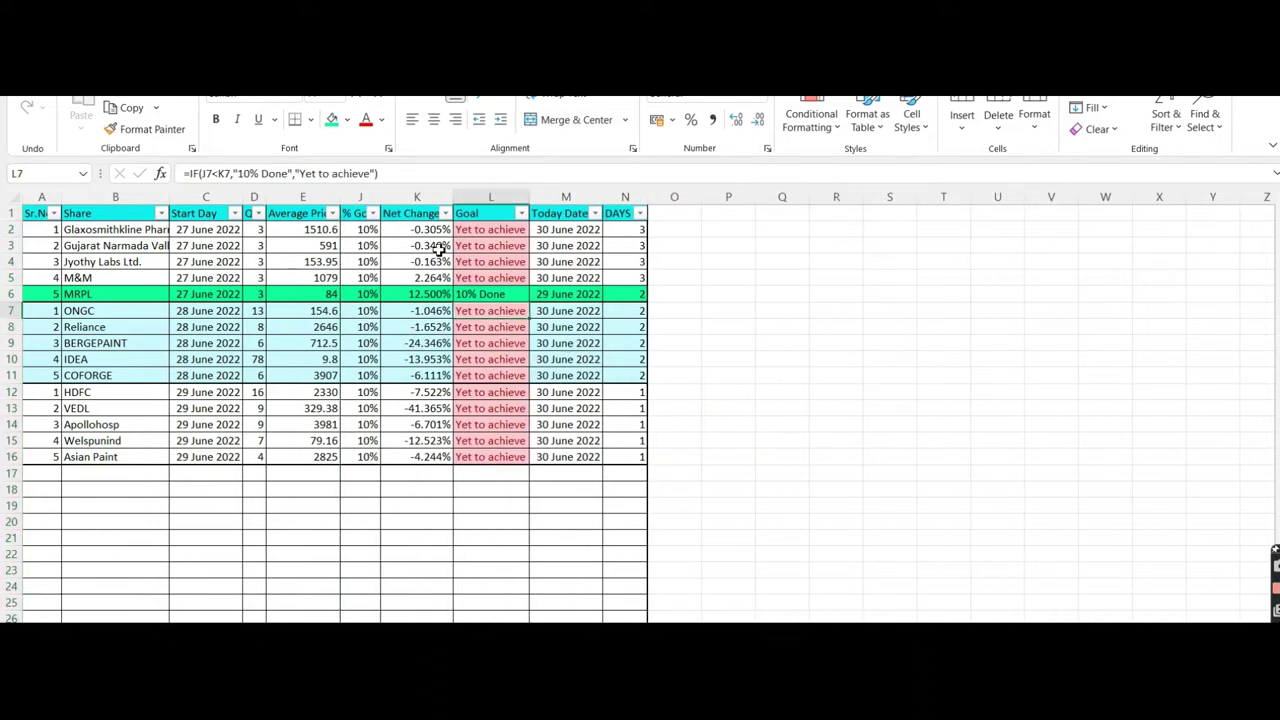
pyautogui.keyDown('ctrl'); pyautogui.scroll(6, 440, 248); pyautogui.keyUp('ctrl')
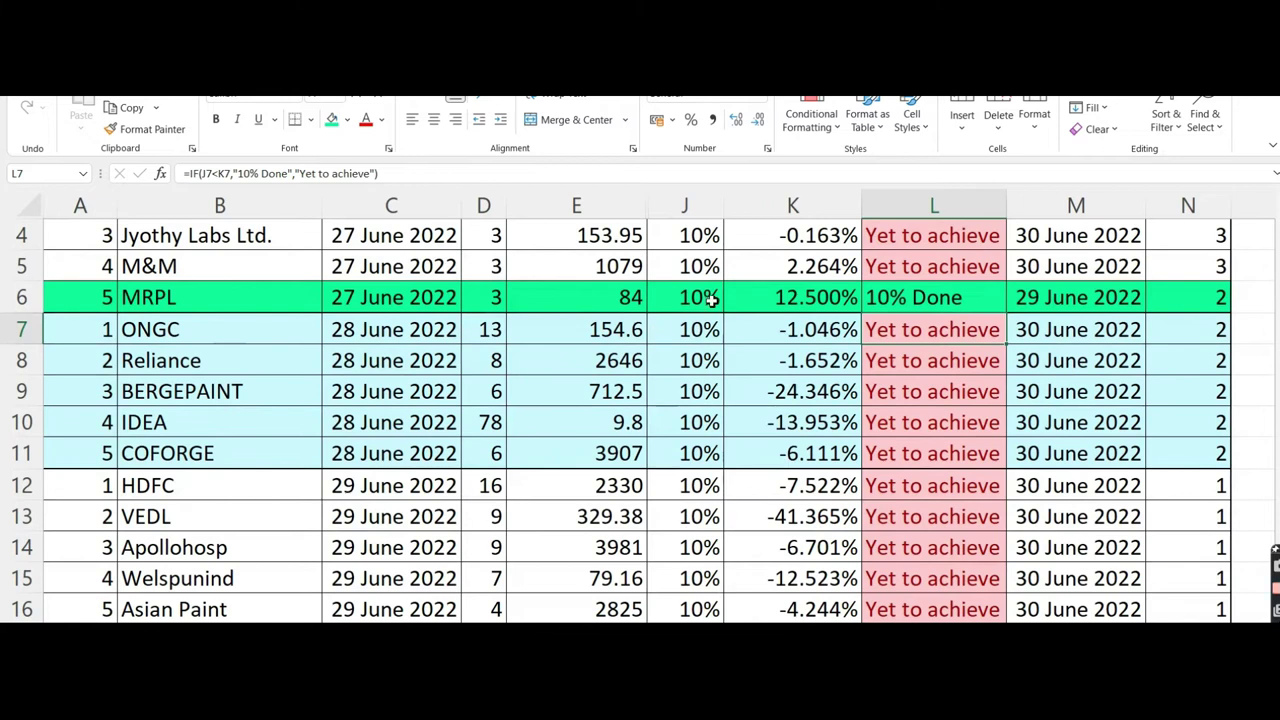
pyautogui.click(634, 368)
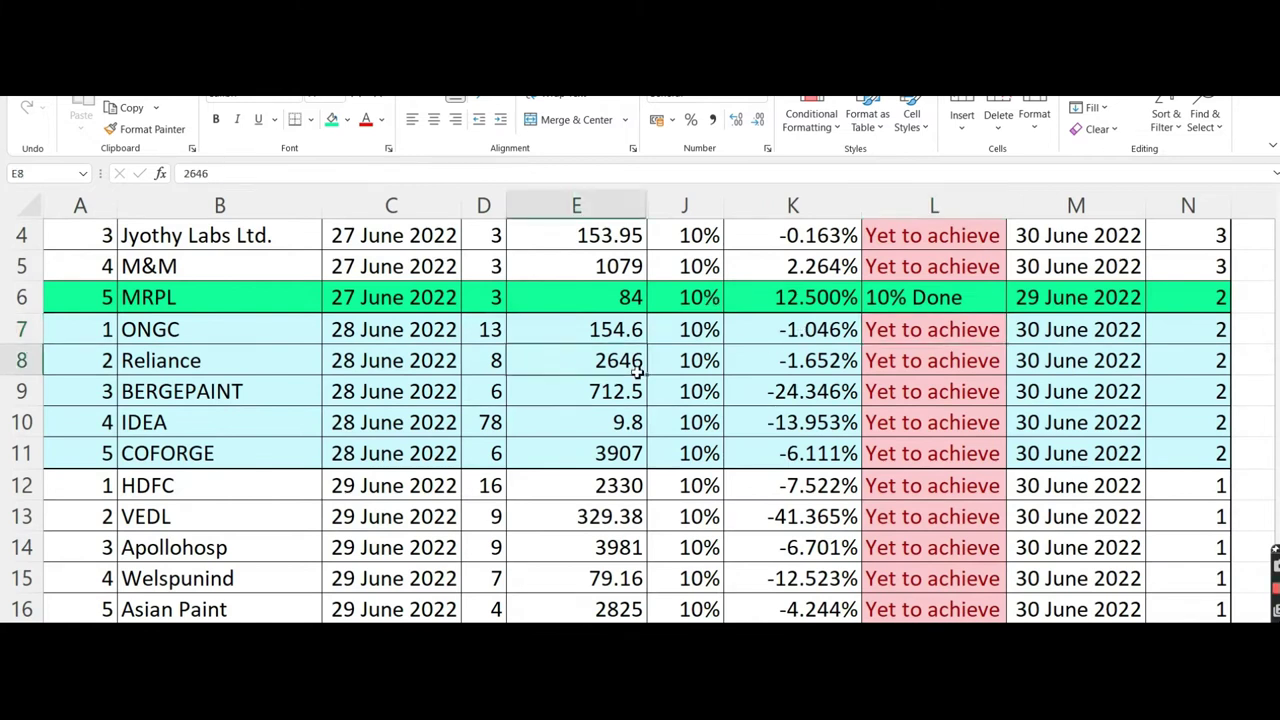
pyautogui.press('Up')
pyautogui.press('Up')
pyautogui.press('Up')
pyautogui.press('Up')
pyautogui.press('Up')
pyautogui.press('Up')
pyautogui.press('Up')
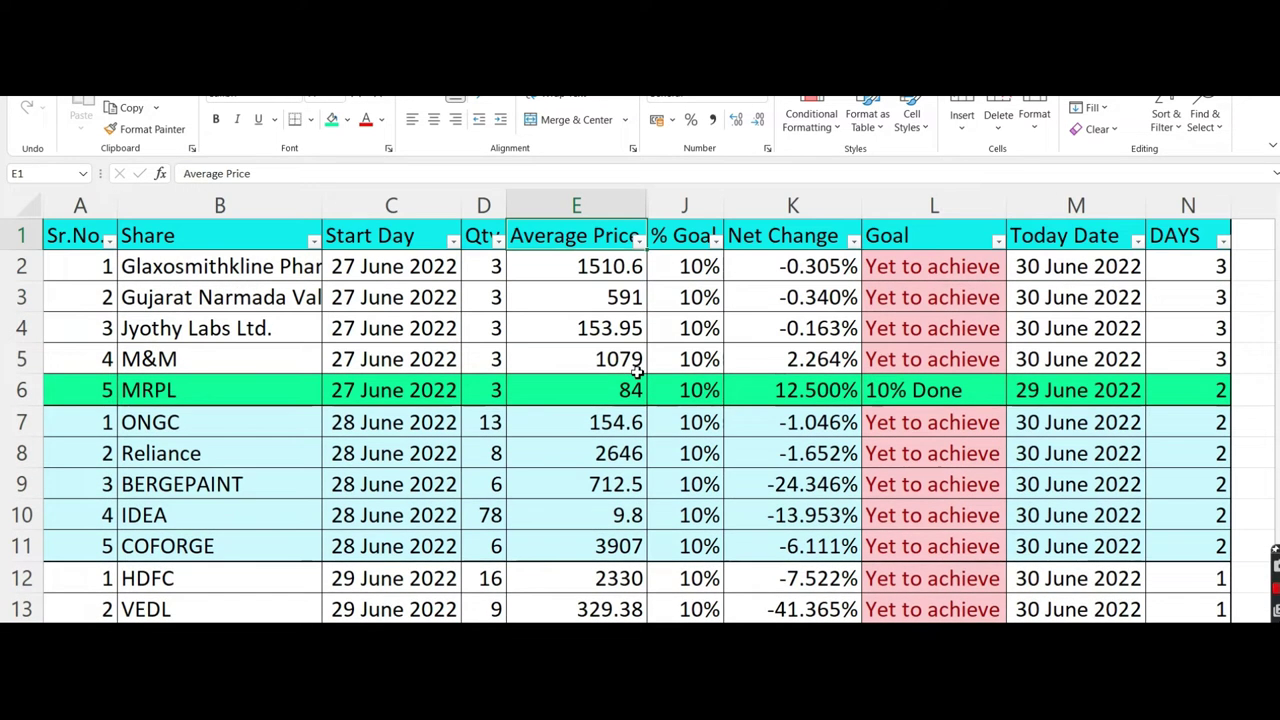
# Filter the Net Change column to only -41.365% and -24.346%, and inspect the Net Change cells of the filtered shares
pyautogui.click(853, 242)
pyautogui.click(684, 442)
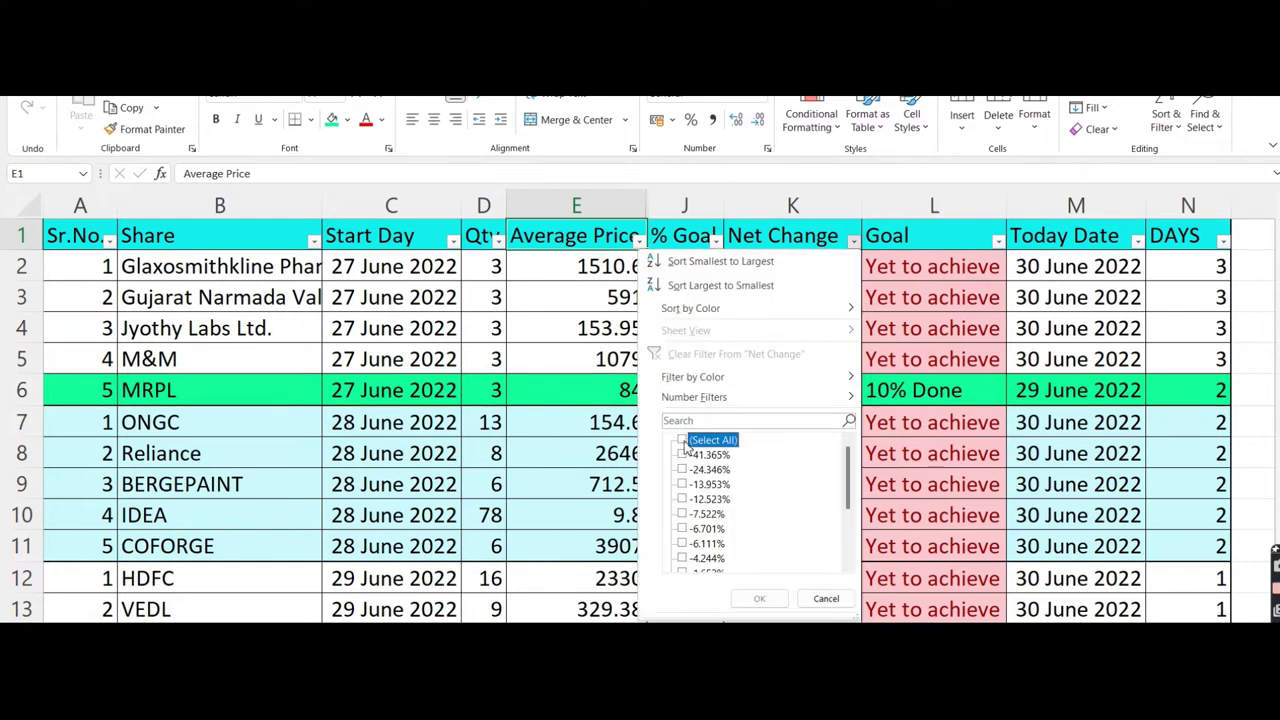
pyautogui.click(683, 455)
pyautogui.click(684, 470)
pyautogui.click(683, 470)
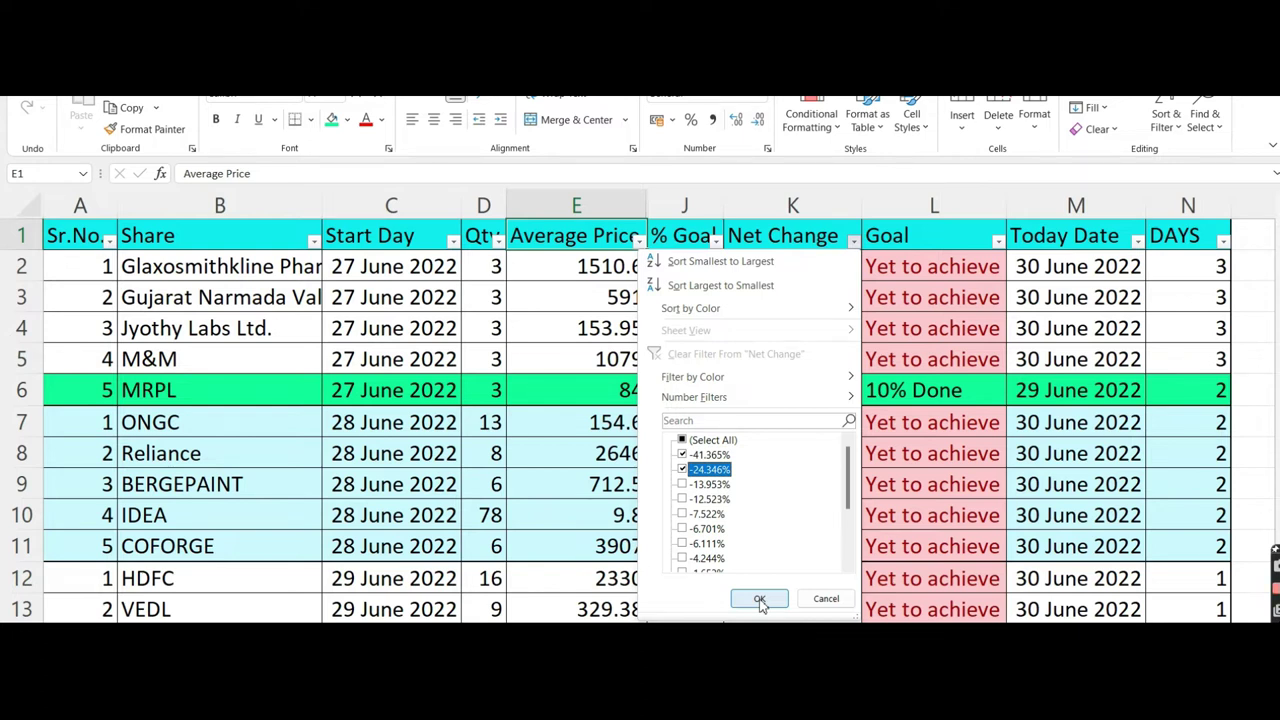
pyautogui.click(760, 599)
pyautogui.click(806, 345)
pyautogui.press('Up')
pyautogui.press('Up')
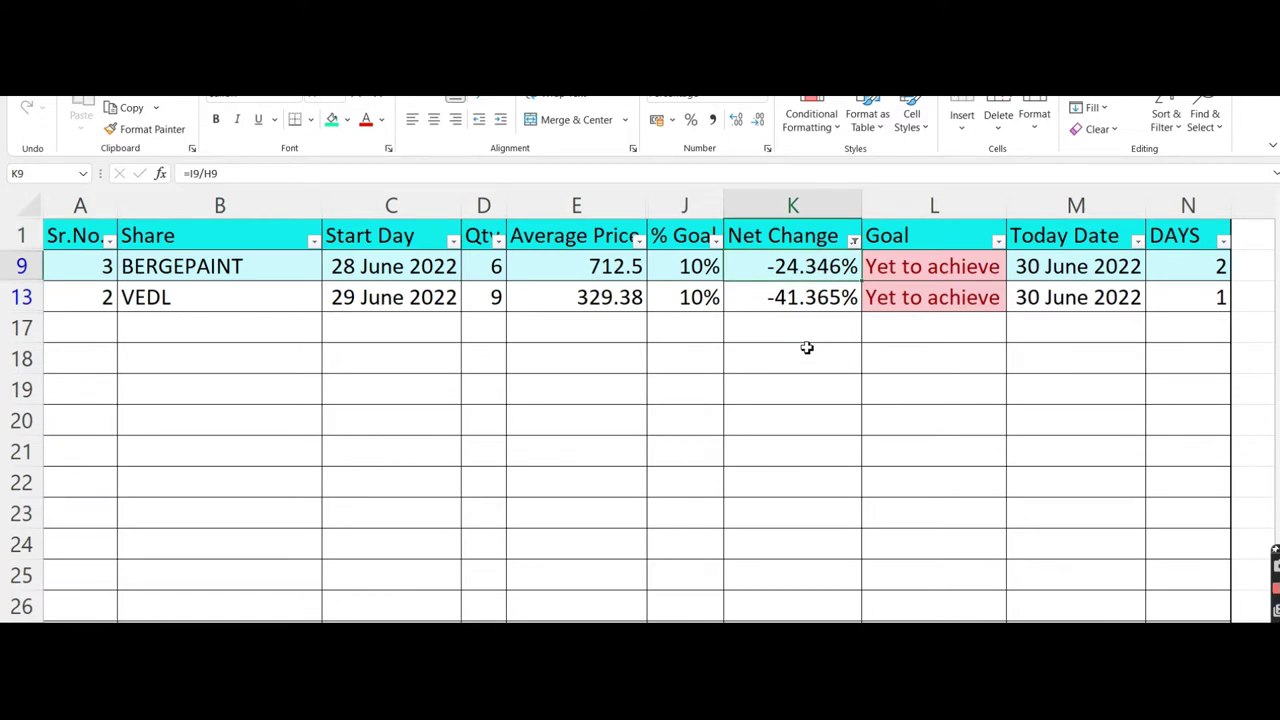
pyautogui.press('Down')
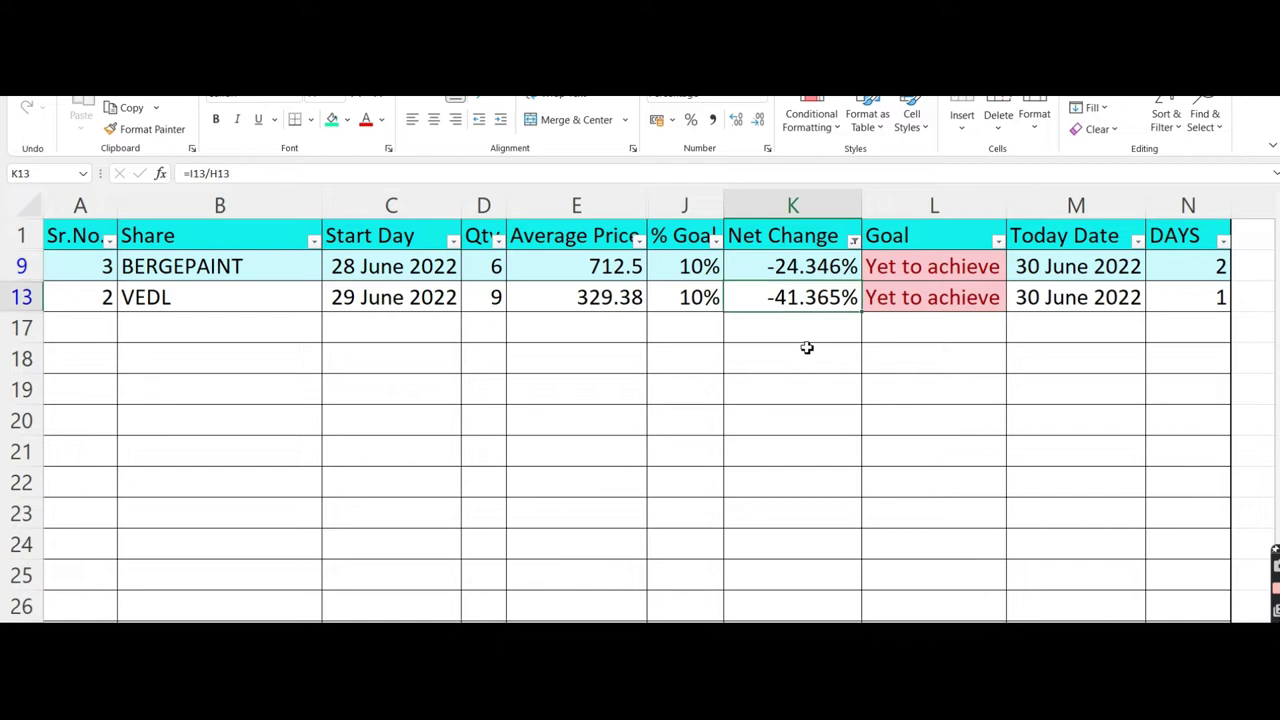
pyautogui.press('Up')
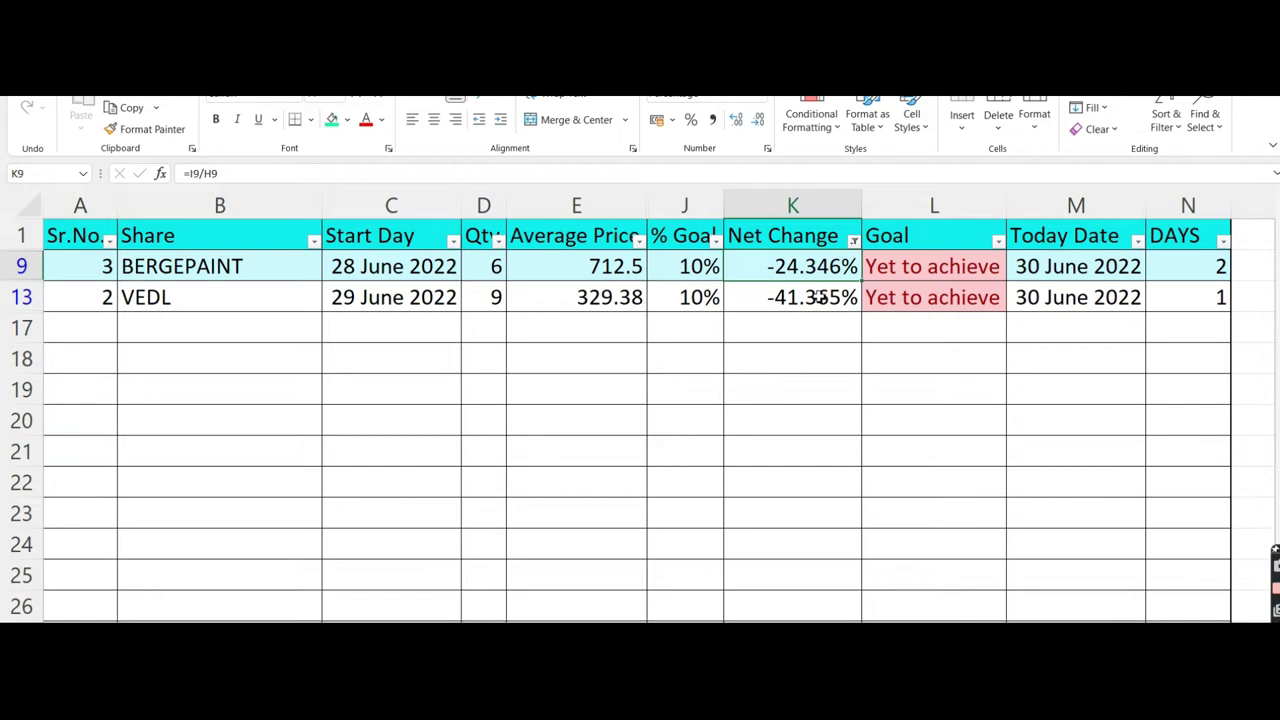
# Filter the Net Change column to only 2.264% and inspect the Net Change column of the filtered share
pyautogui.click(853, 244)
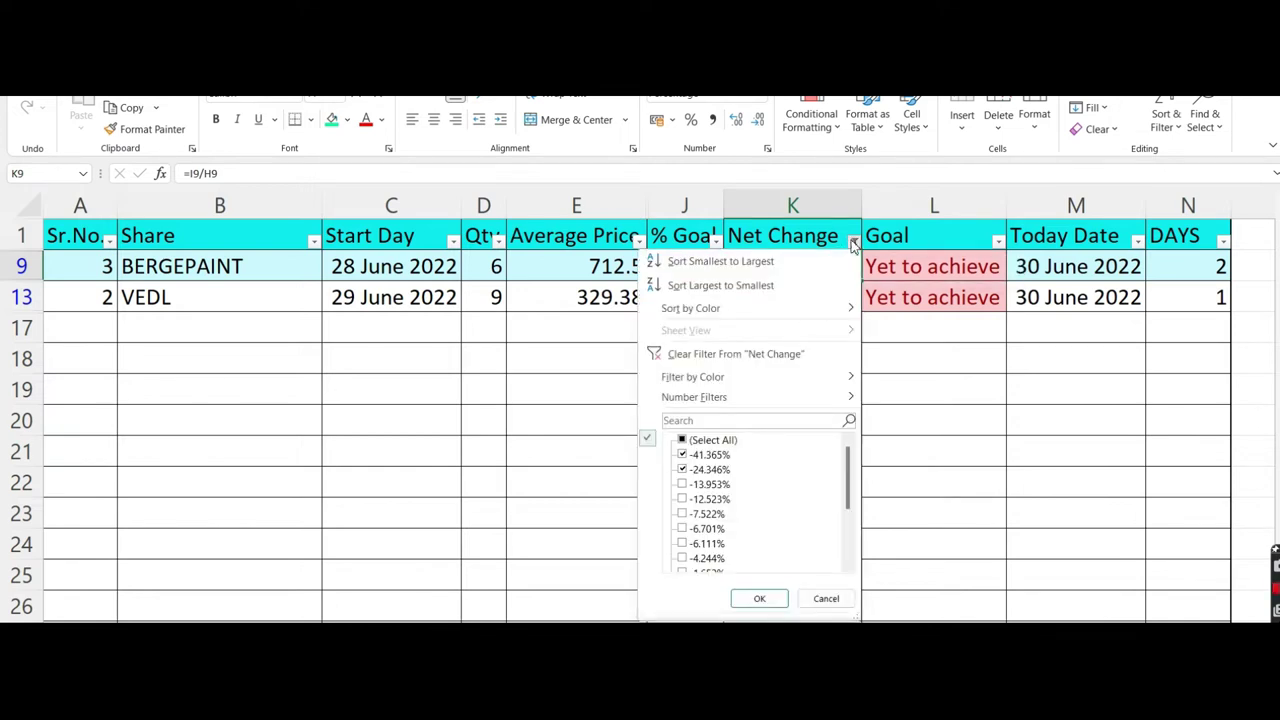
pyautogui.click(682, 441)
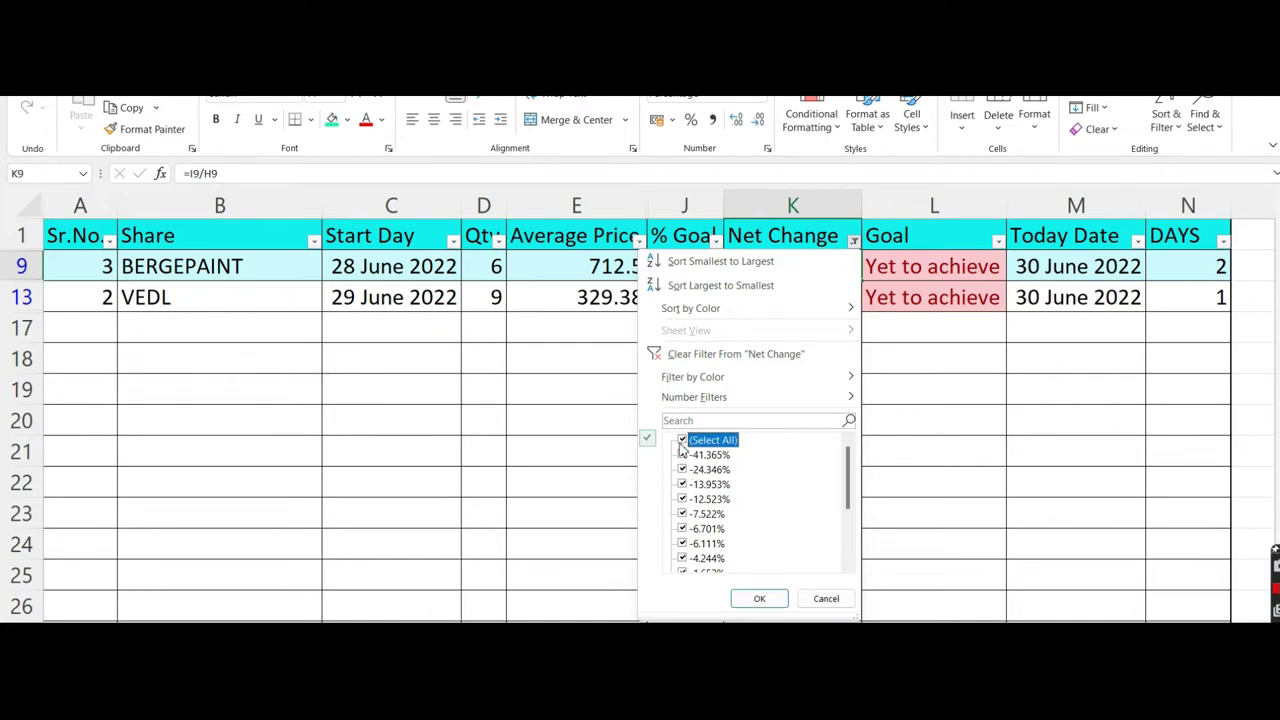
pyautogui.click(682, 441)
pyautogui.moveTo(853, 470); pyautogui.dragTo(853, 518)
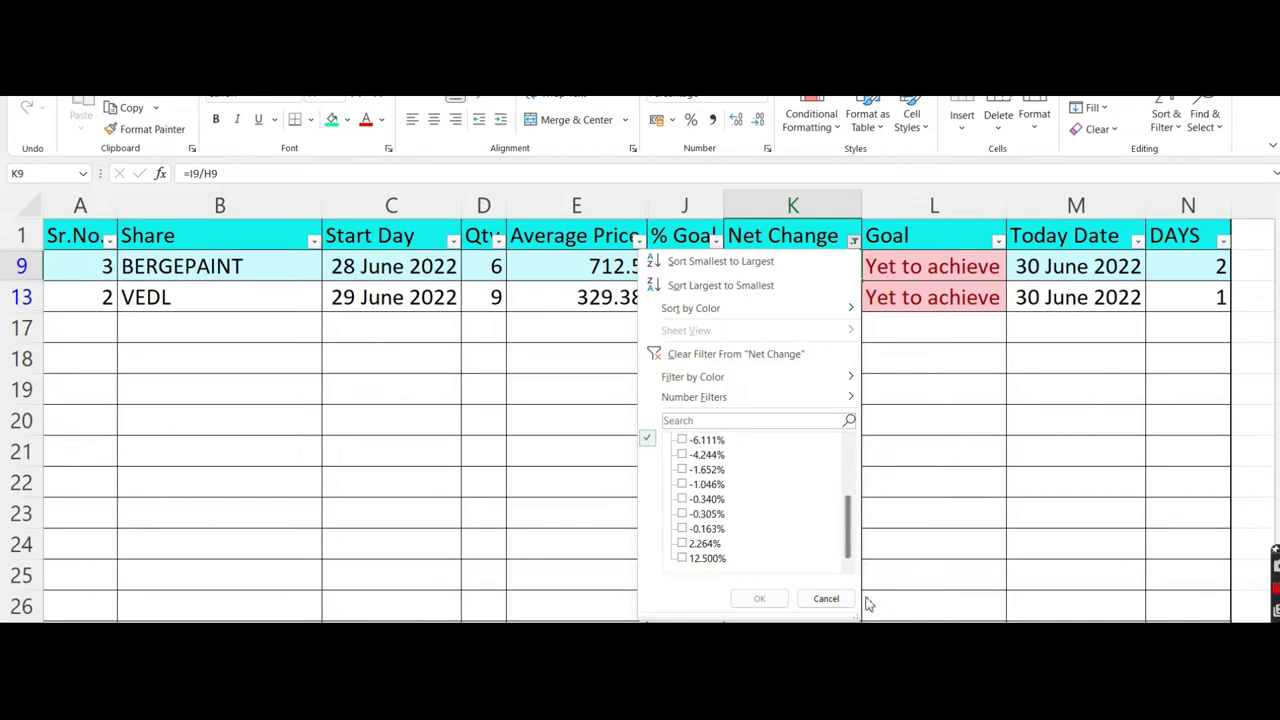
pyautogui.click(684, 544)
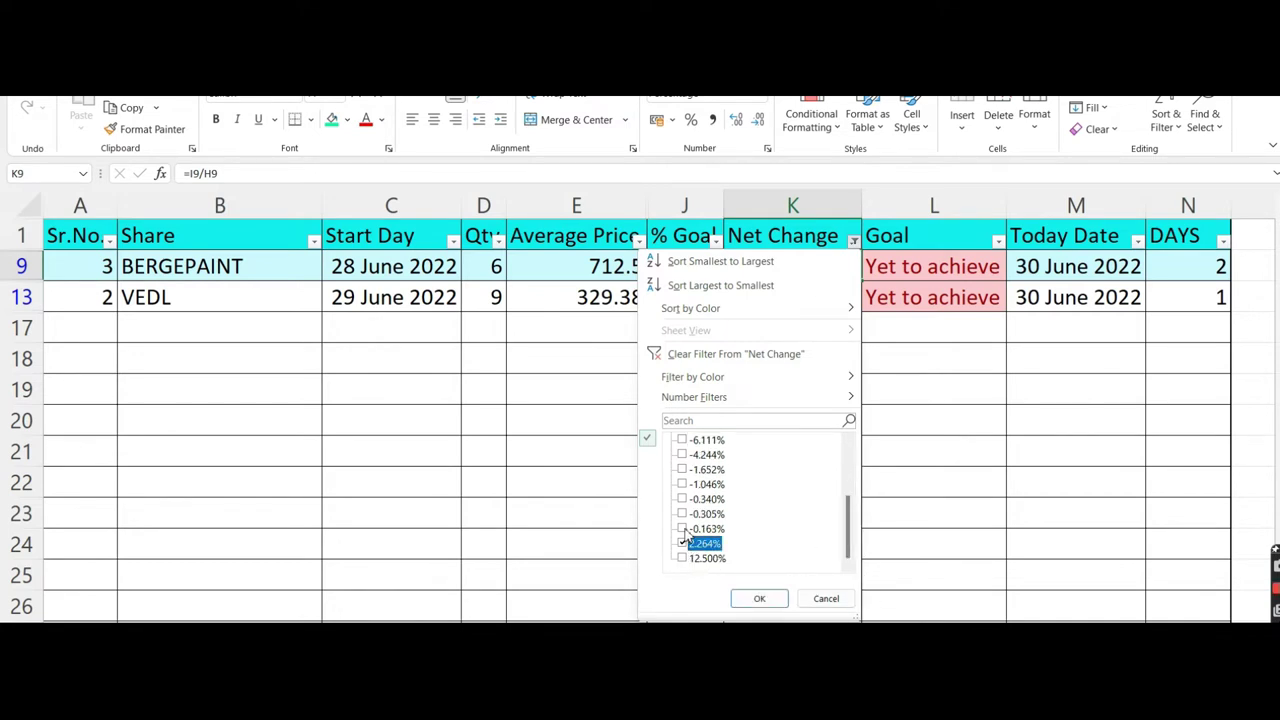
pyautogui.click(686, 530)
pyautogui.click(684, 529)
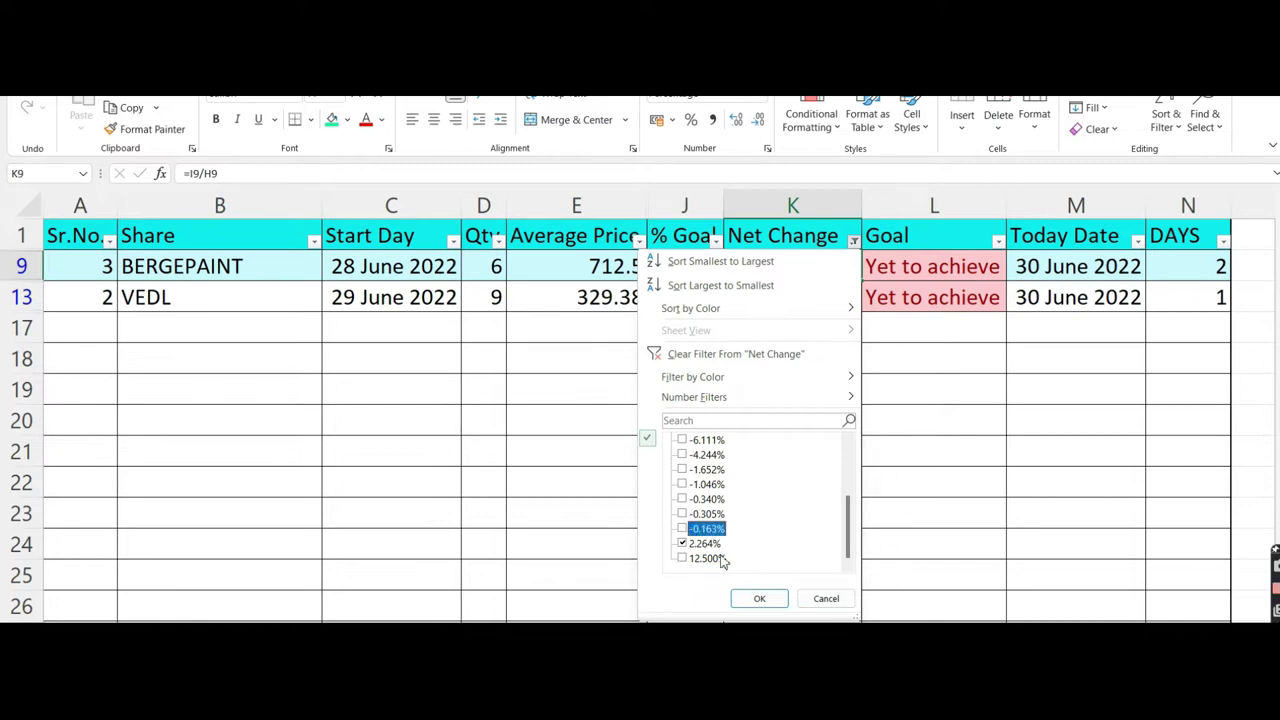
pyautogui.click(759, 598)
pyautogui.click(807, 367)
pyautogui.press('Up')
pyautogui.hotkey('ctrl', 'Up')
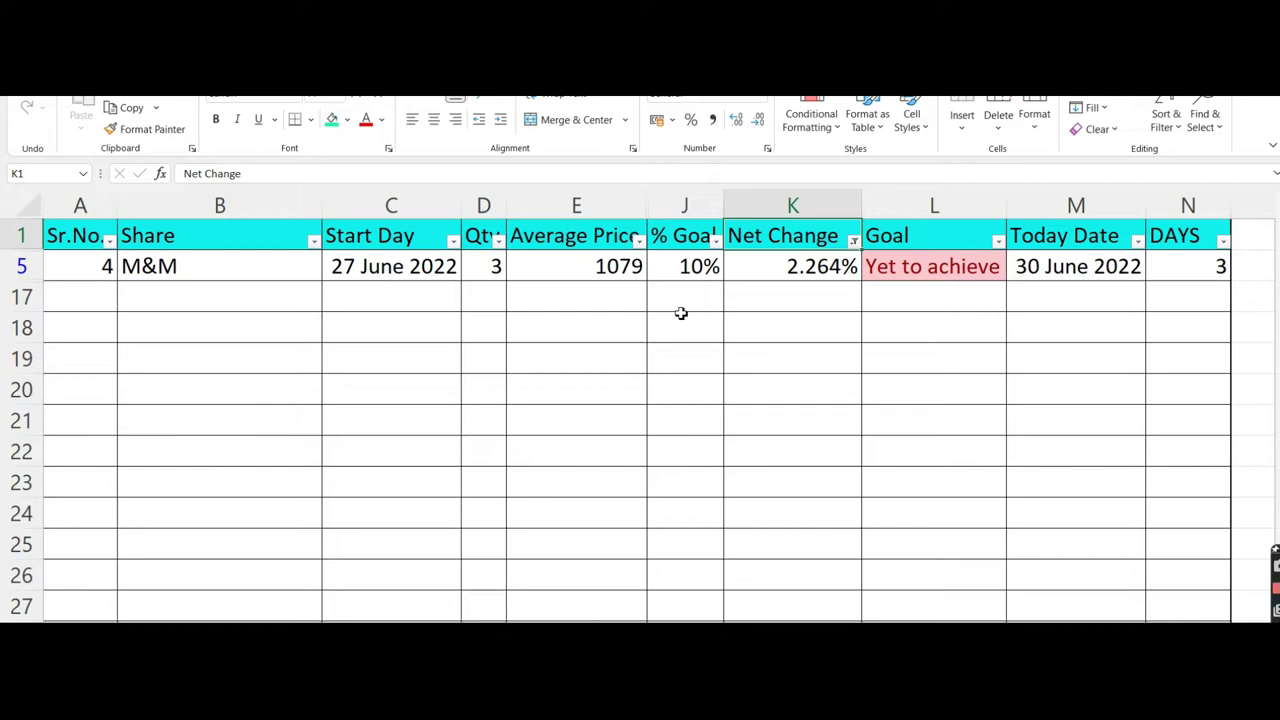
# Reselect all values in the Net Change filter to show every share again
pyautogui.click(854, 243)
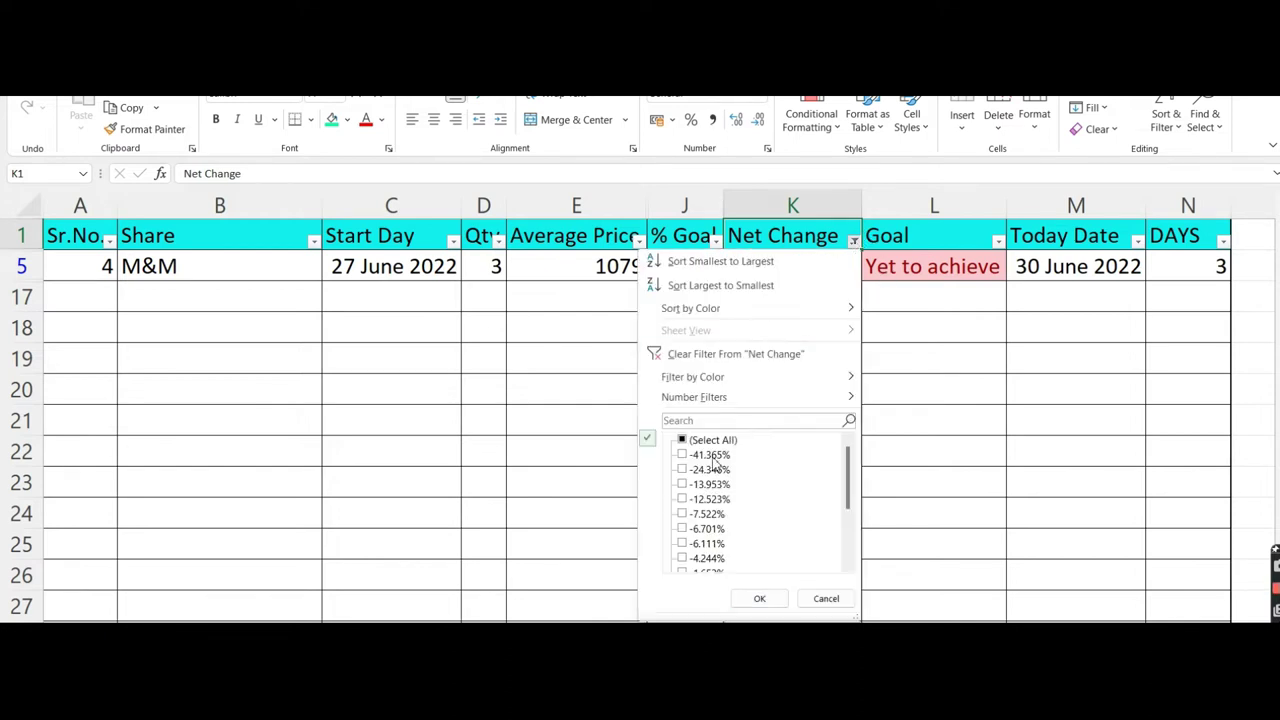
pyautogui.click(681, 441)
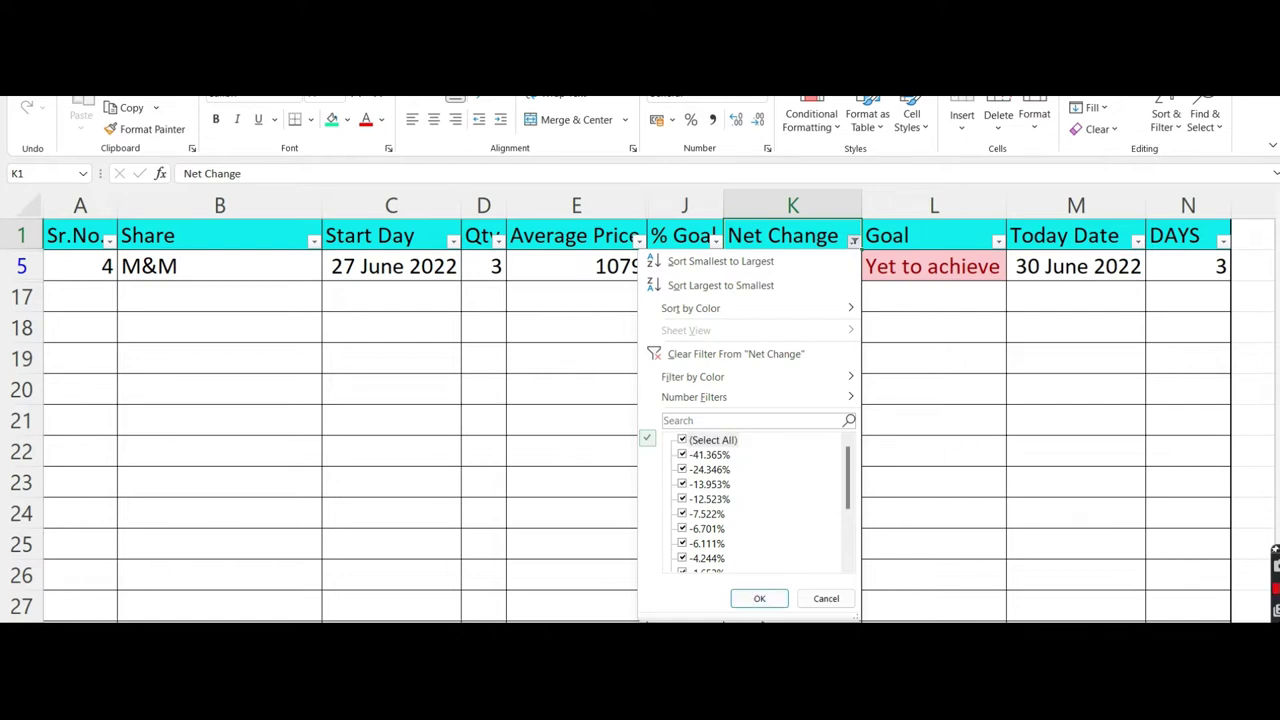
pyautogui.click(760, 600)
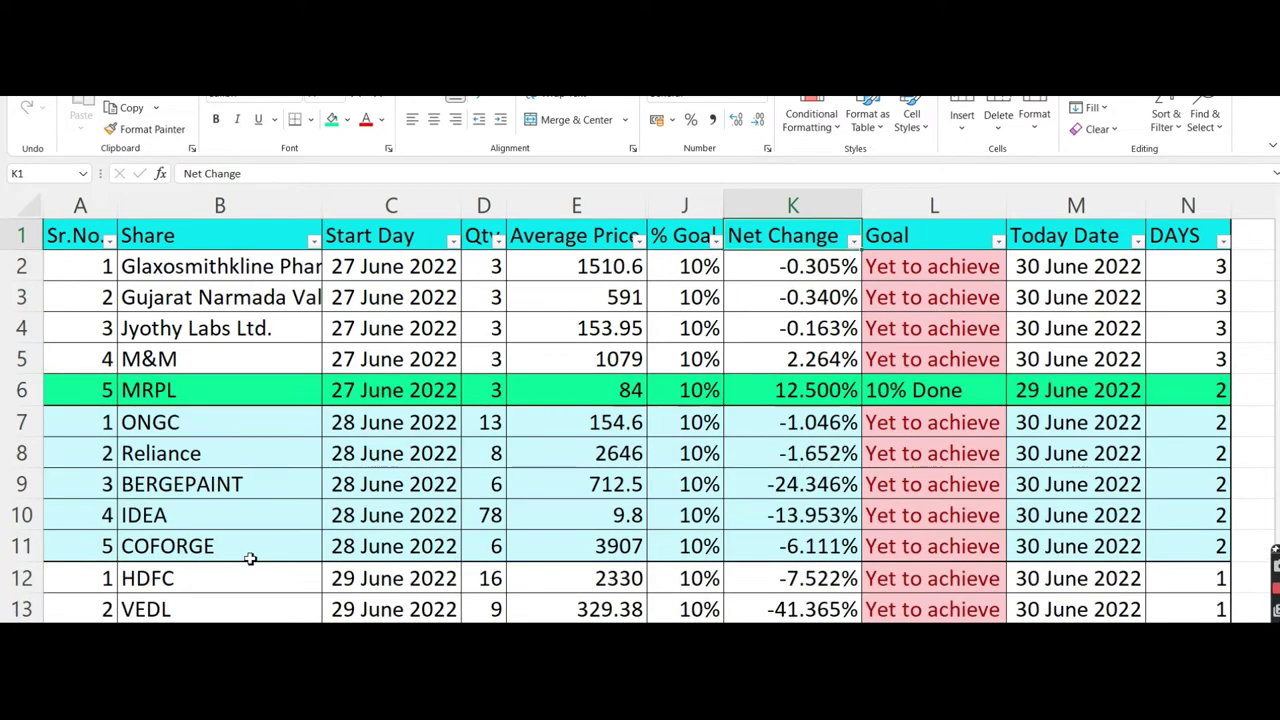
# Examine the sheet from the MRPL row's Average Price down to the Average Goal % block below the table
pyautogui.click(512, 379)
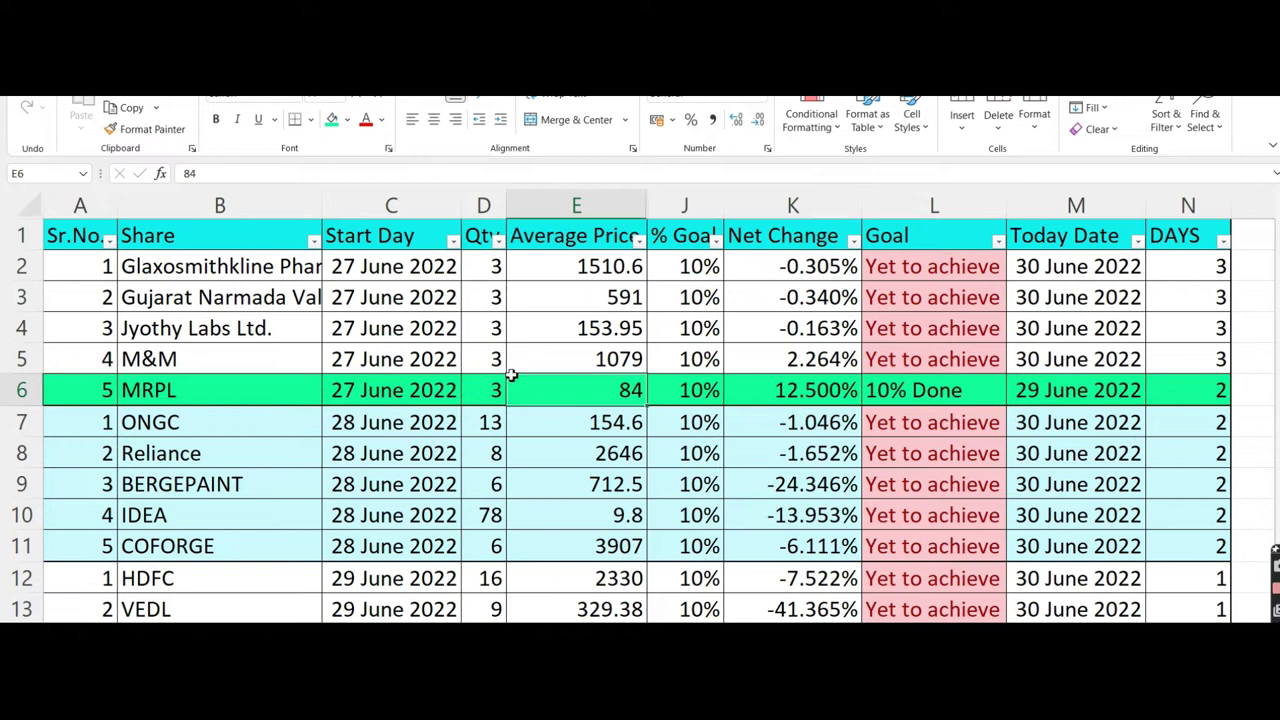
pyautogui.press('Up')
pyautogui.press('Down')
pyautogui.press('Down')
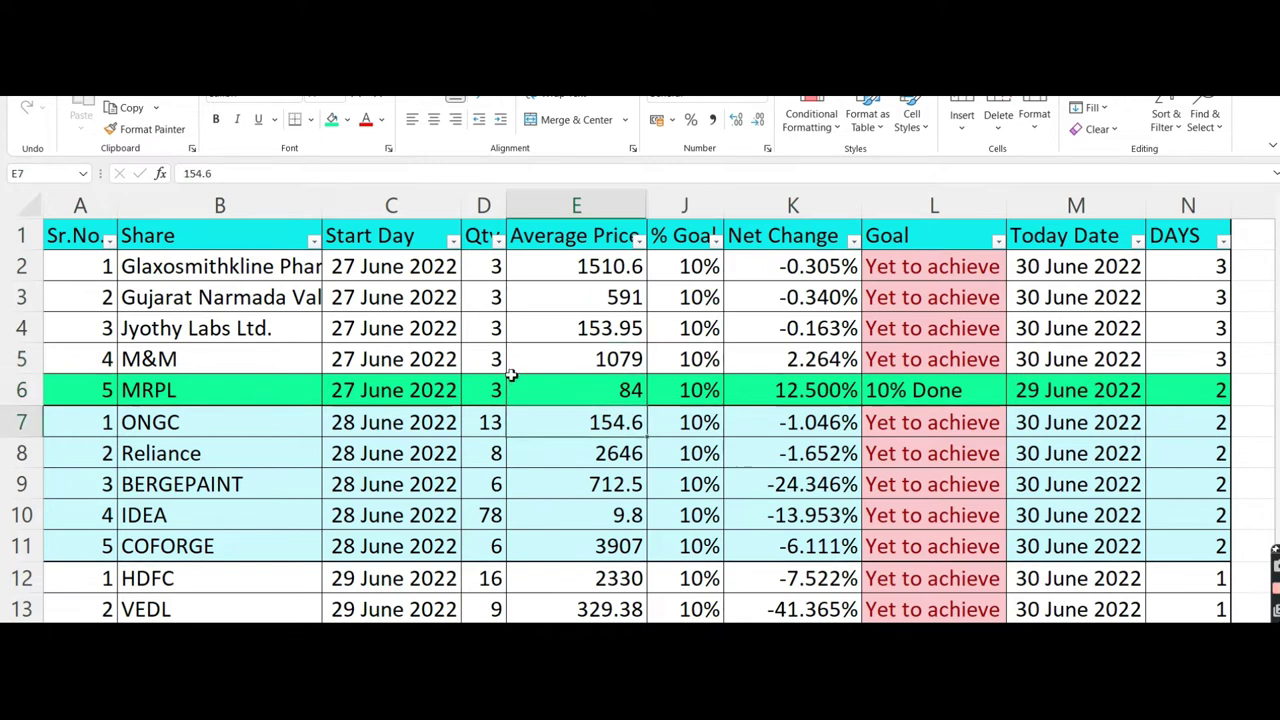
pyautogui.press('Left')
pyautogui.press('Left')
pyautogui.press('Left')
pyautogui.press('Left')
pyautogui.press('Down')
pyautogui.press('Down')
pyautogui.press('Down')
pyautogui.press('Down')
pyautogui.press('Down')
pyautogui.press('Down')
pyautogui.press('Down')
pyautogui.press('Down')
pyautogui.press('Down')
pyautogui.press('Down')
pyautogui.press('Down')
pyautogui.press('Down')
pyautogui.press('Down')
pyautogui.press('Down')
pyautogui.press('Down')
pyautogui.press('Down')
pyautogui.press('Down')
pyautogui.press('Down')
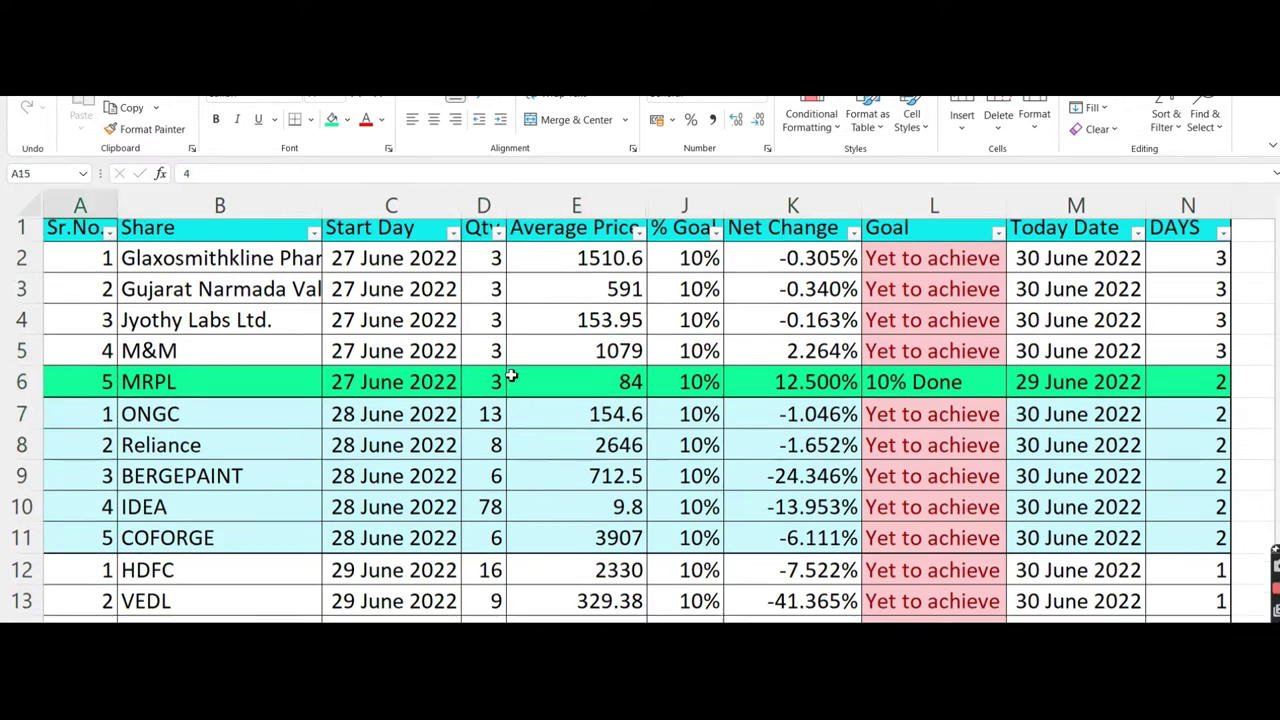
pyautogui.press('Down')
pyautogui.press('Down')
pyautogui.press('Down')
pyautogui.press('Down')
pyautogui.press('Down')
pyautogui.press('Down')
pyautogui.press('Down')
pyautogui.press('Down')
pyautogui.press('Down')
pyautogui.press('Down')
pyautogui.press('Down')
pyautogui.press('Down')
pyautogui.press('Down')
pyautogui.press('Down')
pyautogui.press('Down')
pyautogui.press('Down')
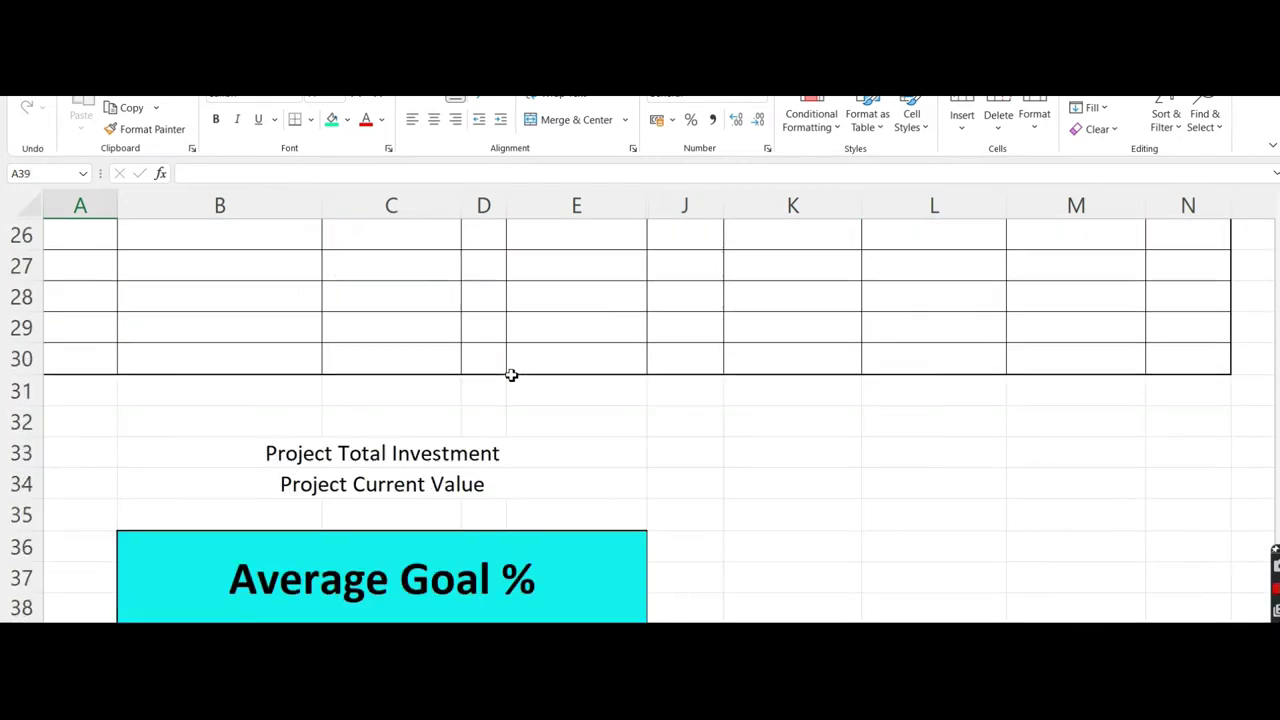
pyautogui.press('Up')
pyautogui.press('Up')
pyautogui.press('Up')
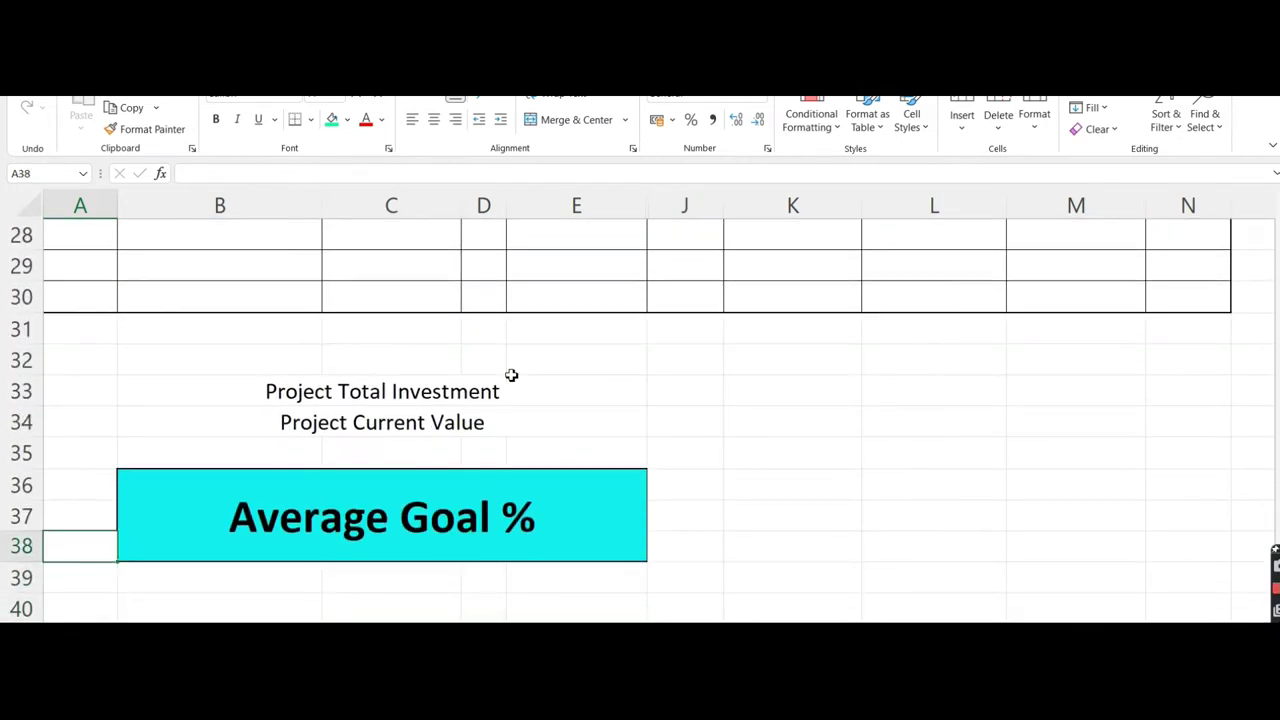
# Unhide columns F to I within the span from column D to column L
pyautogui.moveTo(482, 204); pyautogui.dragTo(963, 194)
pyautogui.rightClick(830, 212)
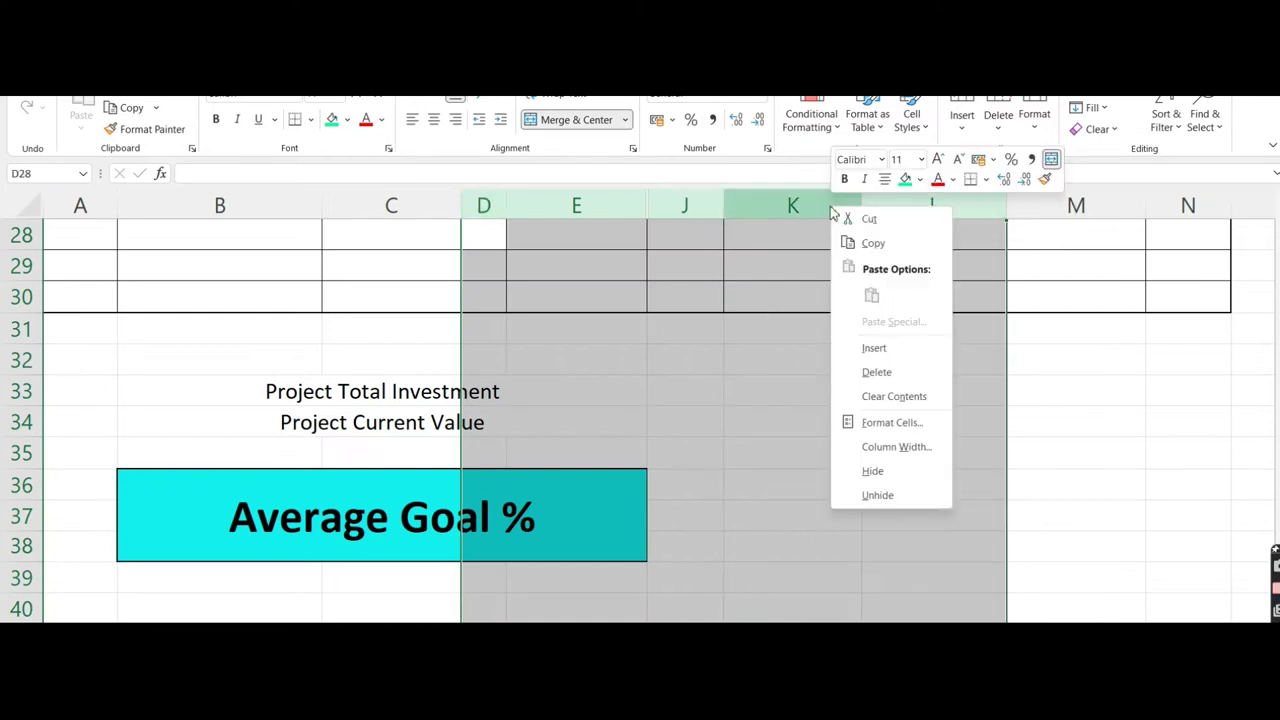
pyautogui.click(877, 495)
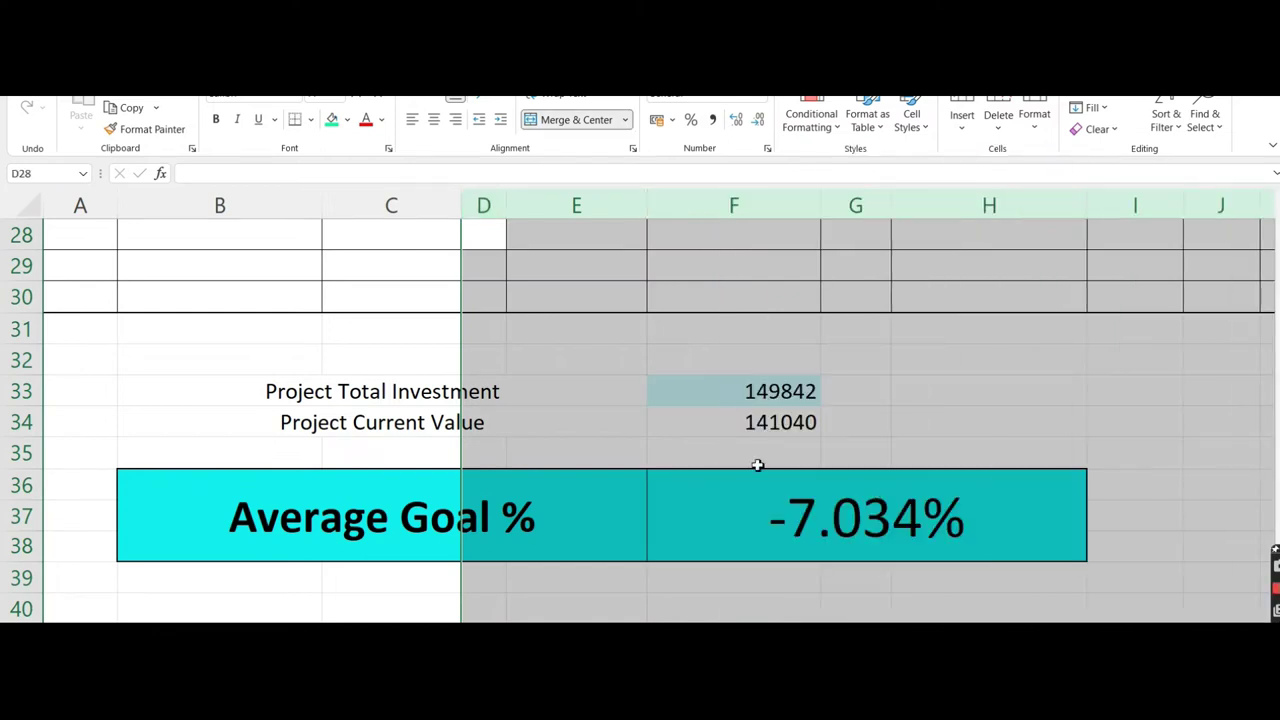
# Examine the formula behind the Average Goal % result and the cells around it
pyautogui.click(808, 517)
pyautogui.click(832, 443)
pyautogui.press('Down')
pyautogui.press('Down')
pyautogui.press('Down')
pyautogui.press('Up')
pyautogui.press('Up')
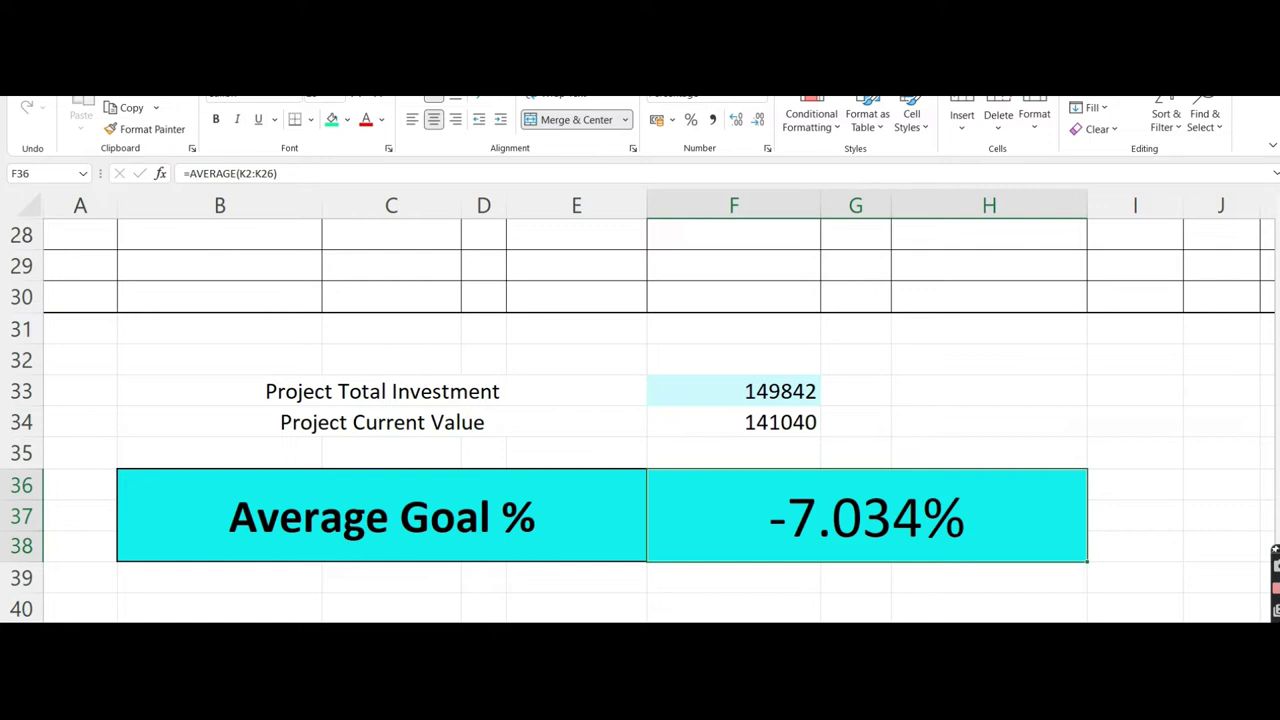
# Examine the share rows above the summary, checking column G around the M&M row and the Start Day column around ONGC
pyautogui.press('Up')
pyautogui.press('Right')
pyautogui.press('Up')
pyautogui.press('Up')
pyautogui.press('Up')
pyautogui.press('Up')
pyautogui.press('Up')
pyautogui.press('Up')
pyautogui.press('Up')
pyautogui.press('Up')
pyautogui.press('Up')
pyautogui.press('Up')
pyautogui.press('Up')
pyautogui.press('Up')
pyautogui.press('Up')
pyautogui.press('Up')
pyautogui.press('Up')
pyautogui.press('Up')
pyautogui.press('Up')
pyautogui.press('Up')
pyautogui.press('Up')
pyautogui.press('Up')
pyautogui.press('Down')
pyautogui.press('Down')
pyautogui.press('Down')
pyautogui.press('Down')
pyautogui.press('Down')
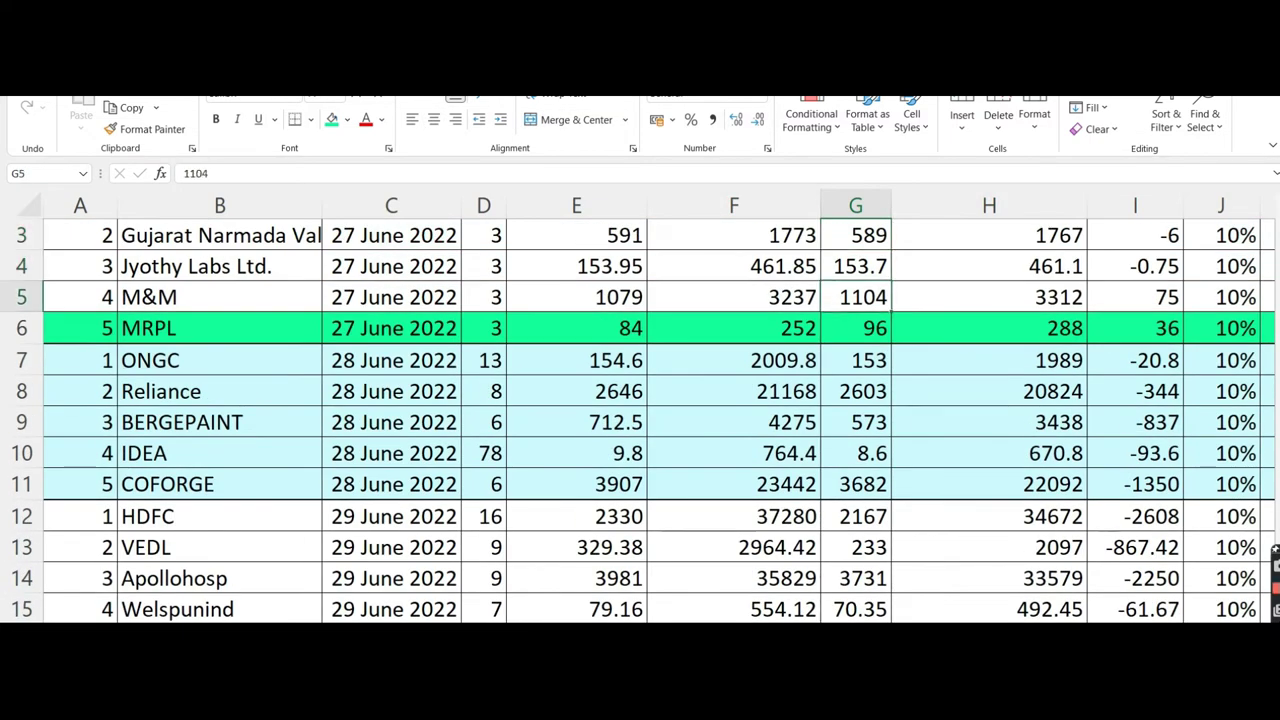
pyautogui.press('Left')
pyautogui.press('Left')
pyautogui.press('Left')
pyautogui.press('Left')
pyautogui.press('Up')
pyautogui.press('Up')
pyautogui.press('Up')
pyautogui.press('Up')
pyautogui.press('Up')
pyautogui.press('Up')
pyautogui.press('Up')
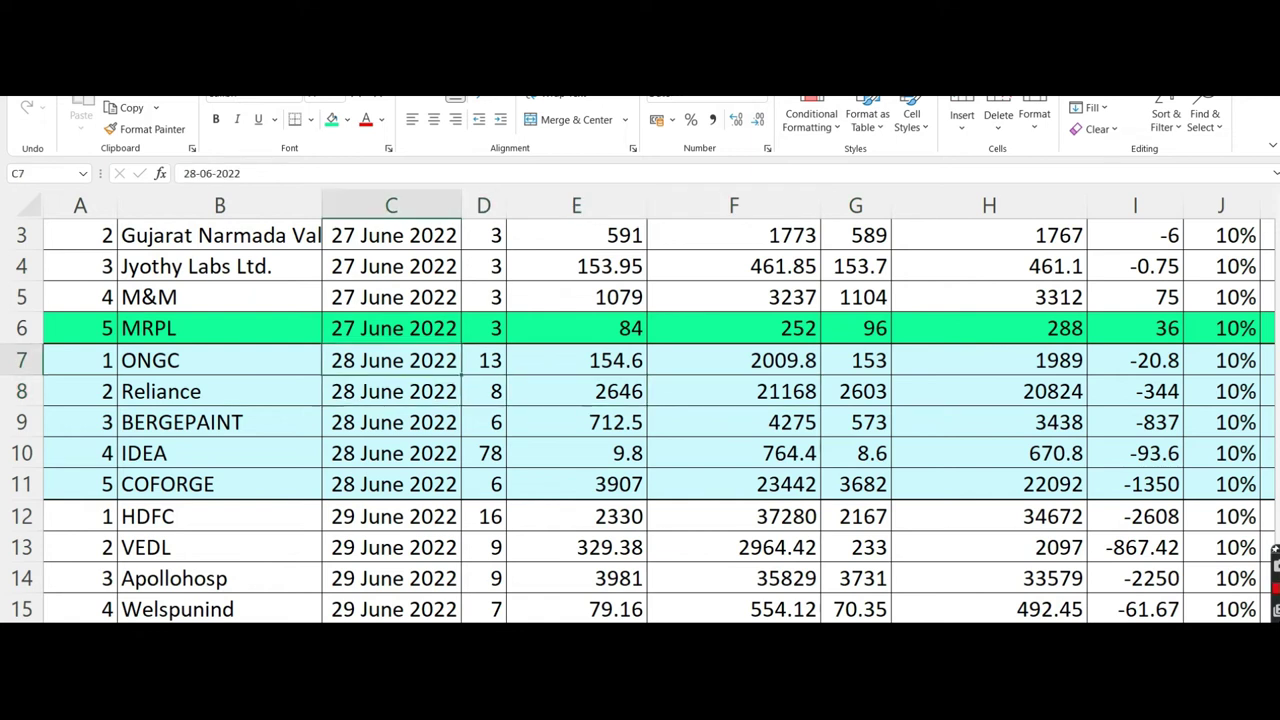
pyautogui.press('Down')
pyautogui.press('Down')
pyautogui.press('Down')
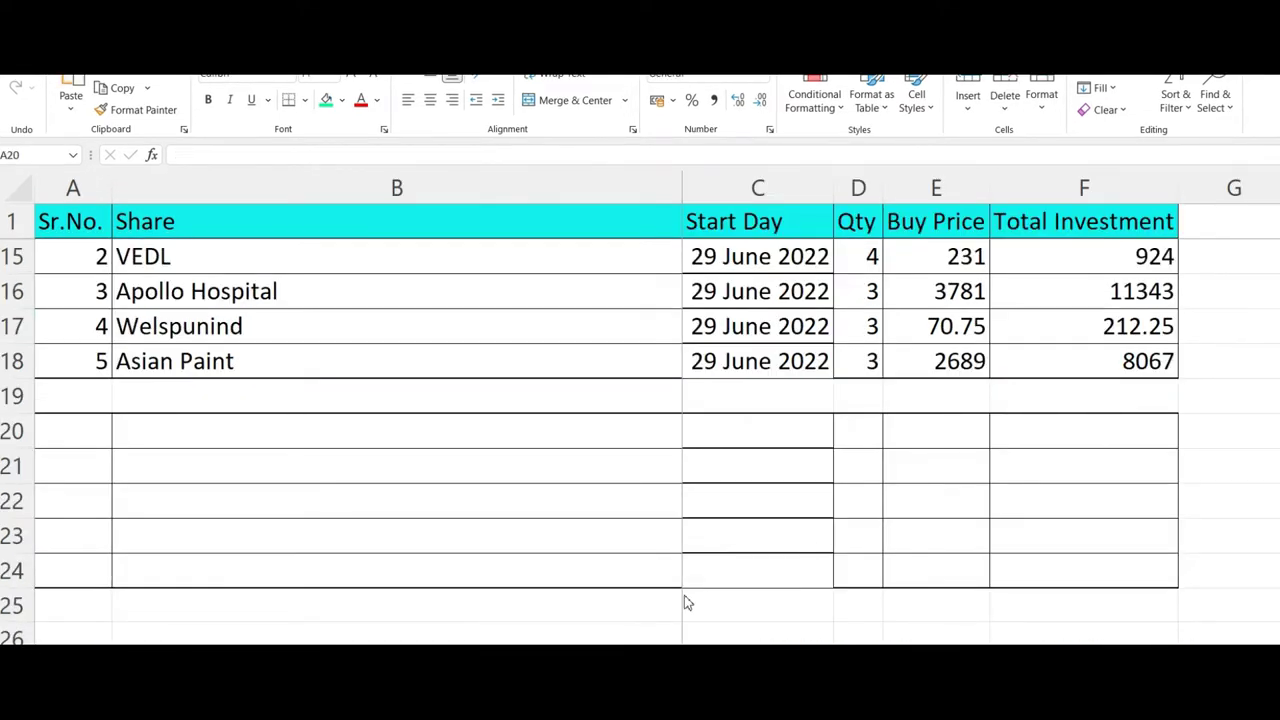
# Examine the 29 June 2022 purchases on the buy-price sheet, checking Start Day from Apollo Hospital to Asian Paint
pyautogui.press('Up')
pyautogui.press('Up')
pyautogui.press('Up')
pyautogui.press('Up')
pyautogui.press('Right')
pyautogui.press('Right')
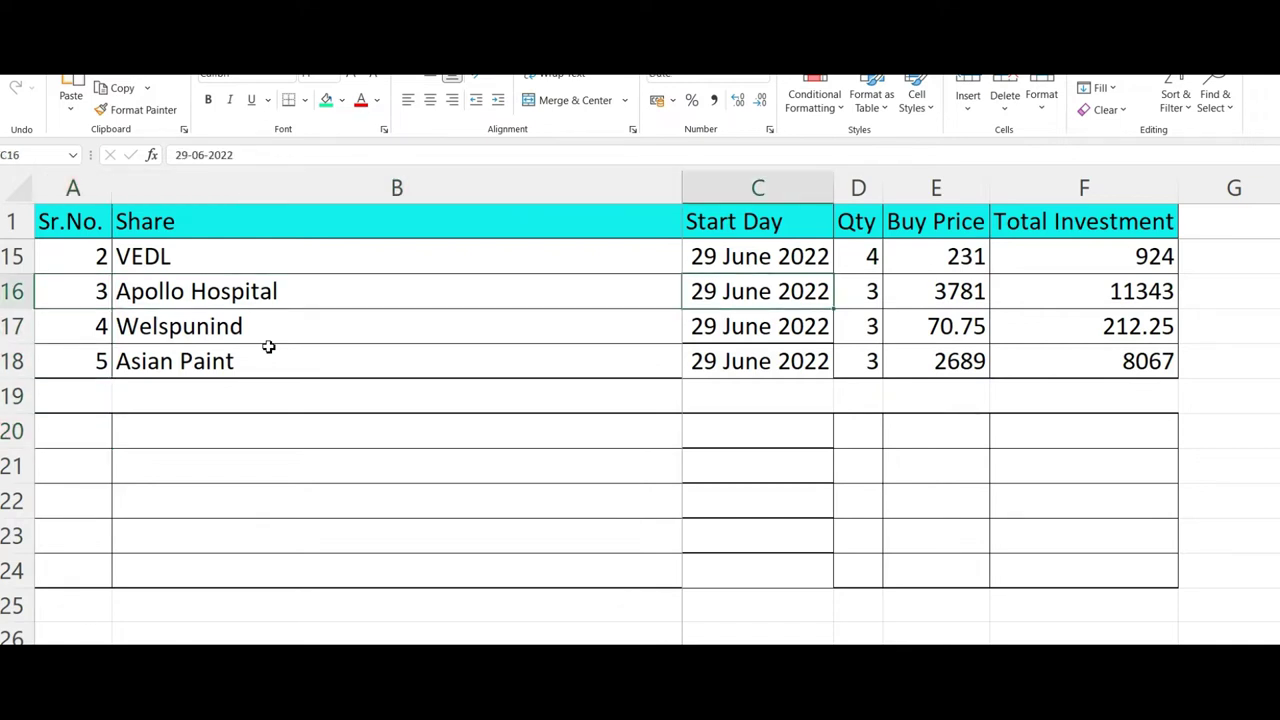
pyautogui.press('Down')
pyautogui.press('Down')
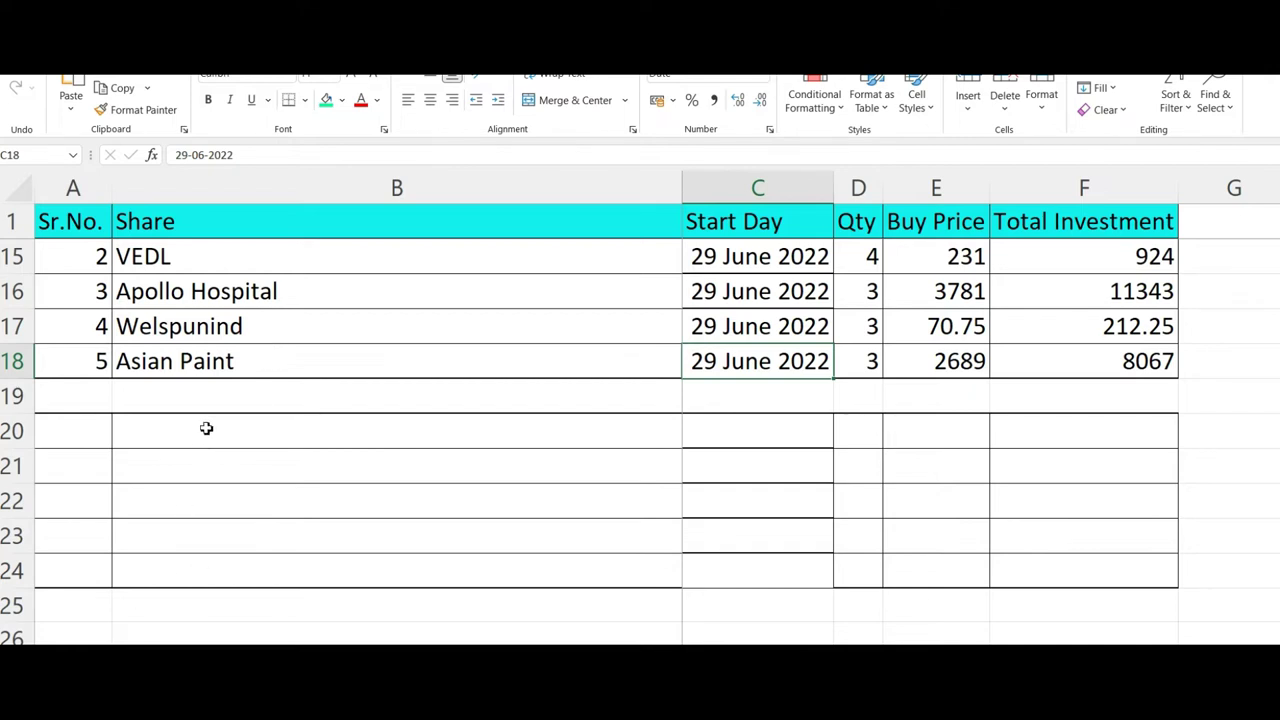
# Start row 20 with serial number 1, share INDUSTOWER and start day 30-06-2022
pyautogui.click(112, 434)
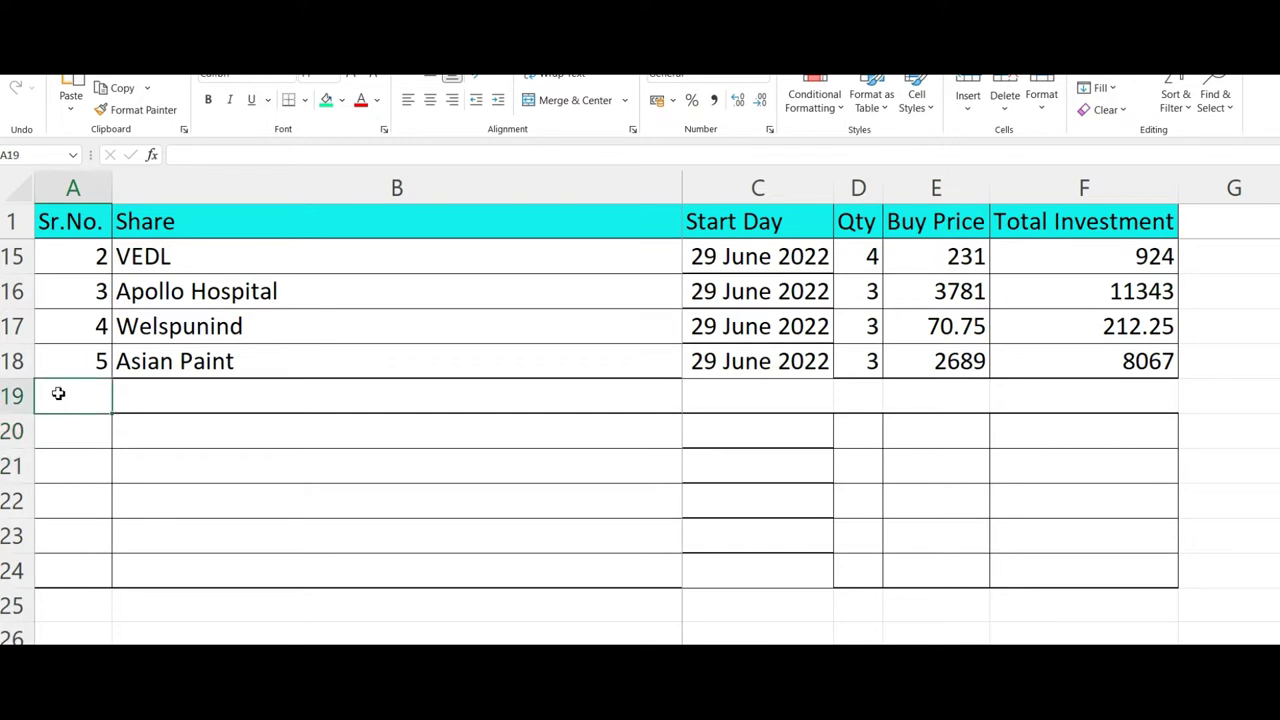
pyautogui.hotkey('shift', 'Right')
pyautogui.hotkey('shift', 'Left')
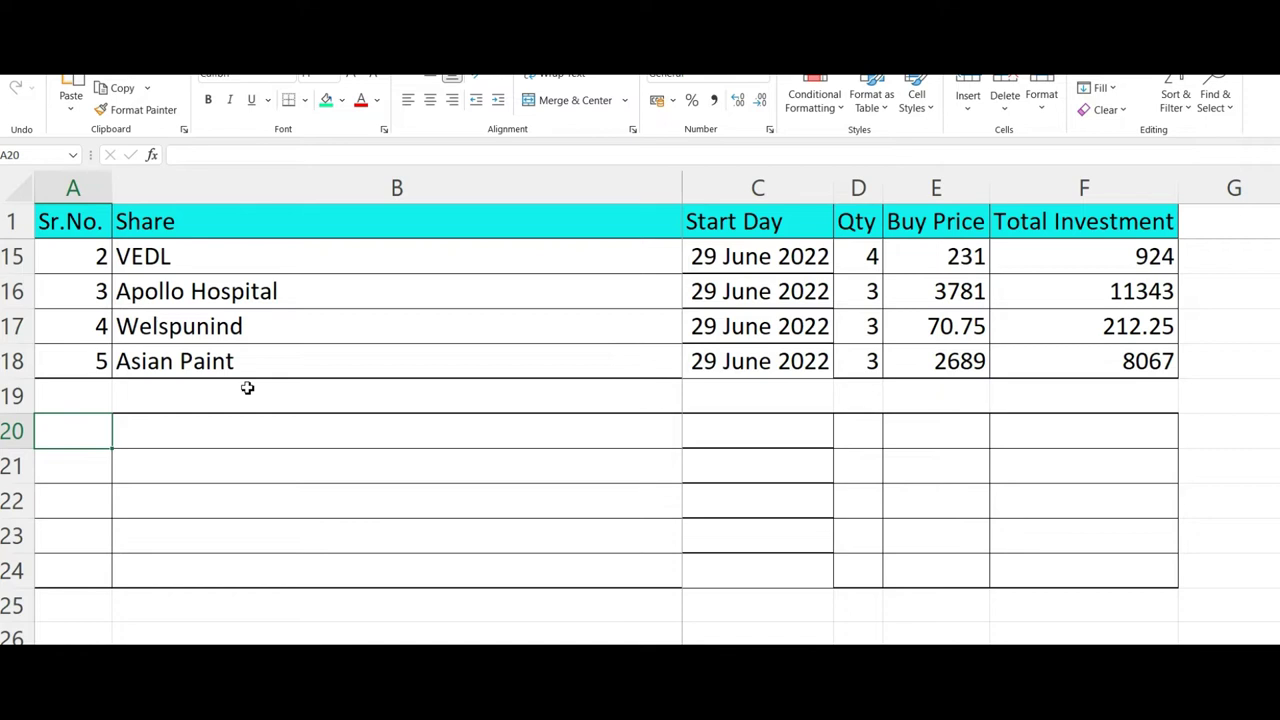
pyautogui.write('1')
pyautogui.press('Tab')
pyautogui.write('INDUSTOWER')
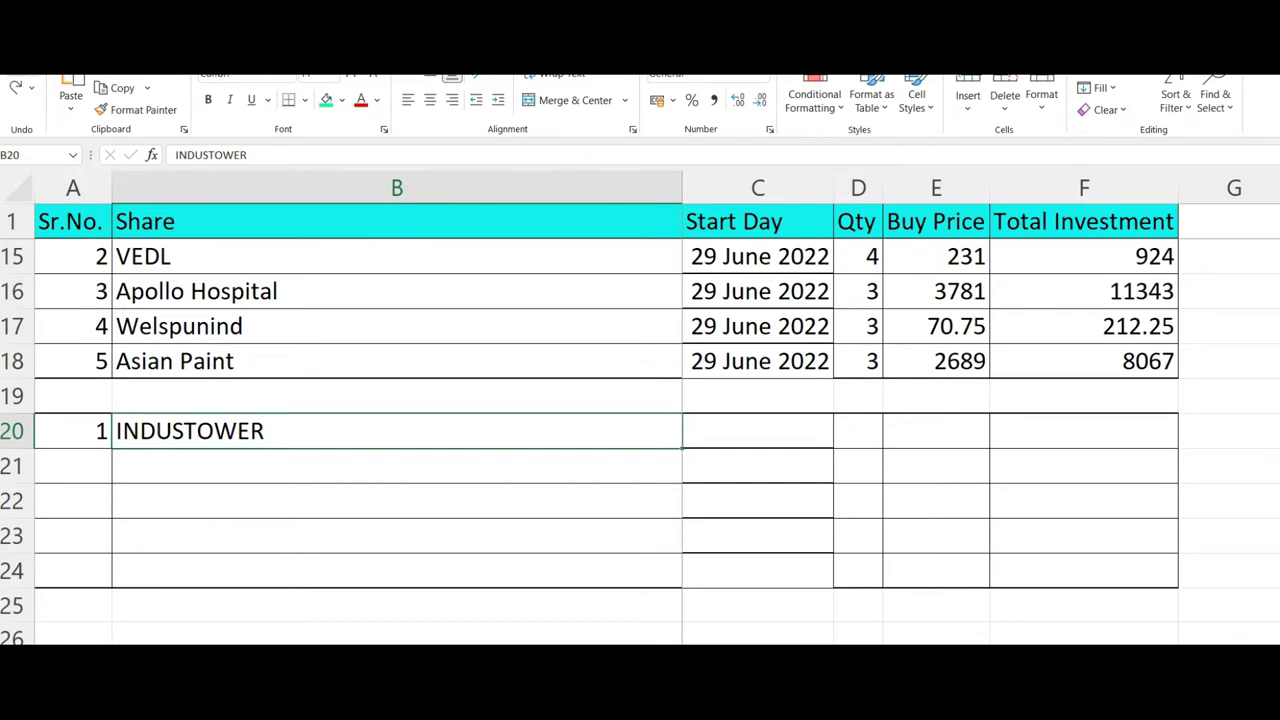
pyautogui.press('Right')
pyautogui.write('30-06-2022')
pyautogui.hotkey('ctrl', 'Return')
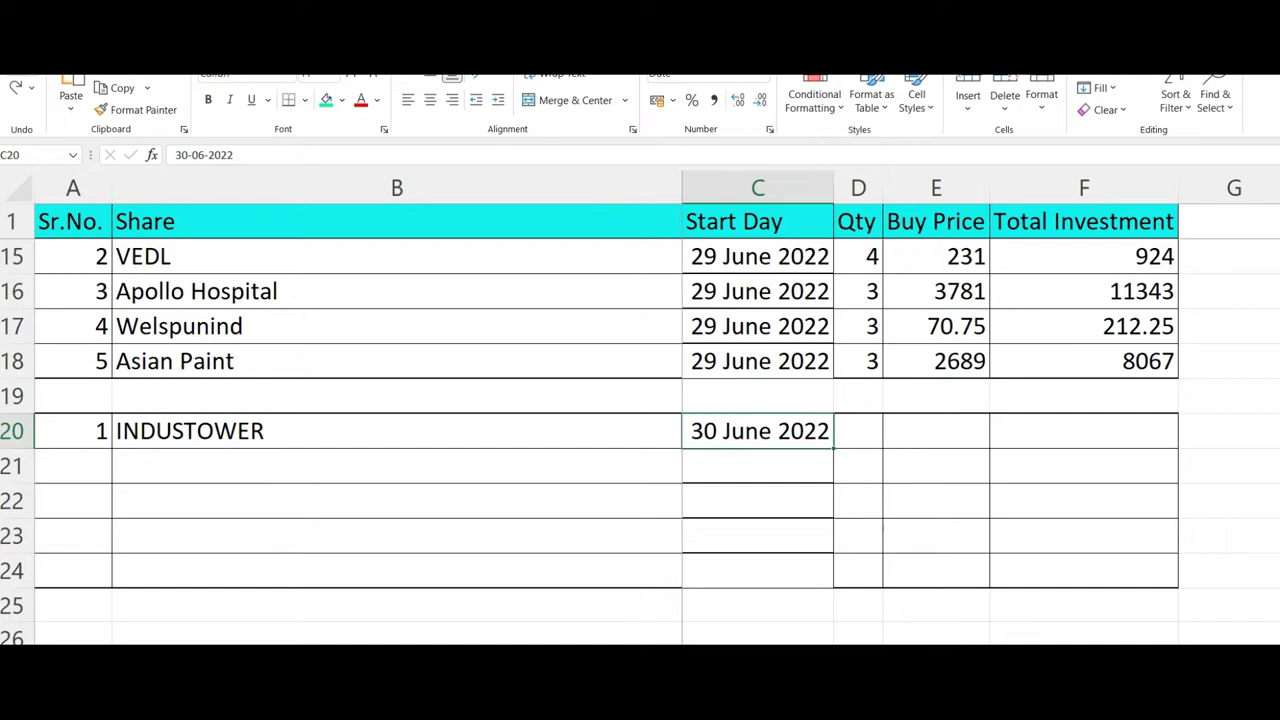
# Set INDUSTOWER's quantity to 4 and buy price to 206.25, and calculate its total investment with =D20*E20
pyautogui.press('Right')
pyautogui.write('4')
pyautogui.hotkey('ctrl', 'Return')
pyautogui.press('Right')
pyautogui.write('206.25')
pyautogui.hotkey('ctrl', 'Return')
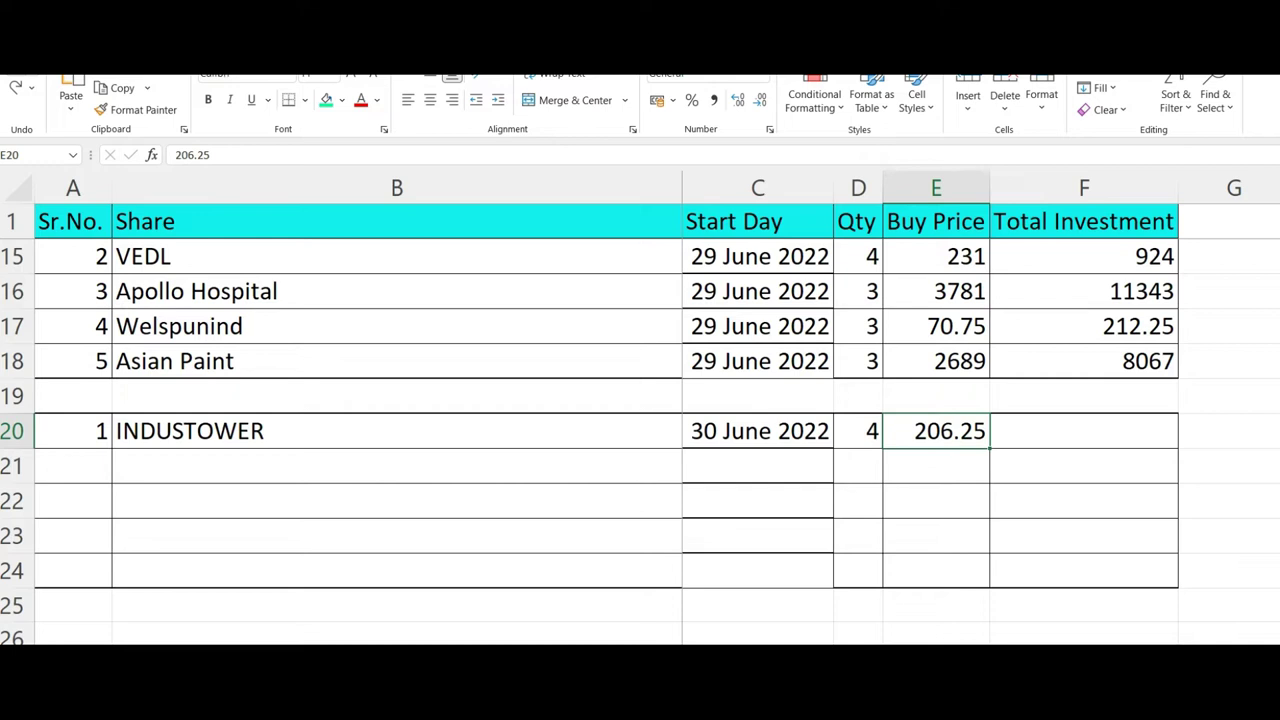
pyautogui.press('Right')
pyautogui.write('=D20*E20')
pyautogui.hotkey('ctrl', 'Return')
# Start row 21 with serial number 2 and share ONGC, copying the 30 June 2022 start day from the row above
pyautogui.click(72, 466)
pyautogui.write('2')
pyautogui.hotkey('ctrl', 'Return')
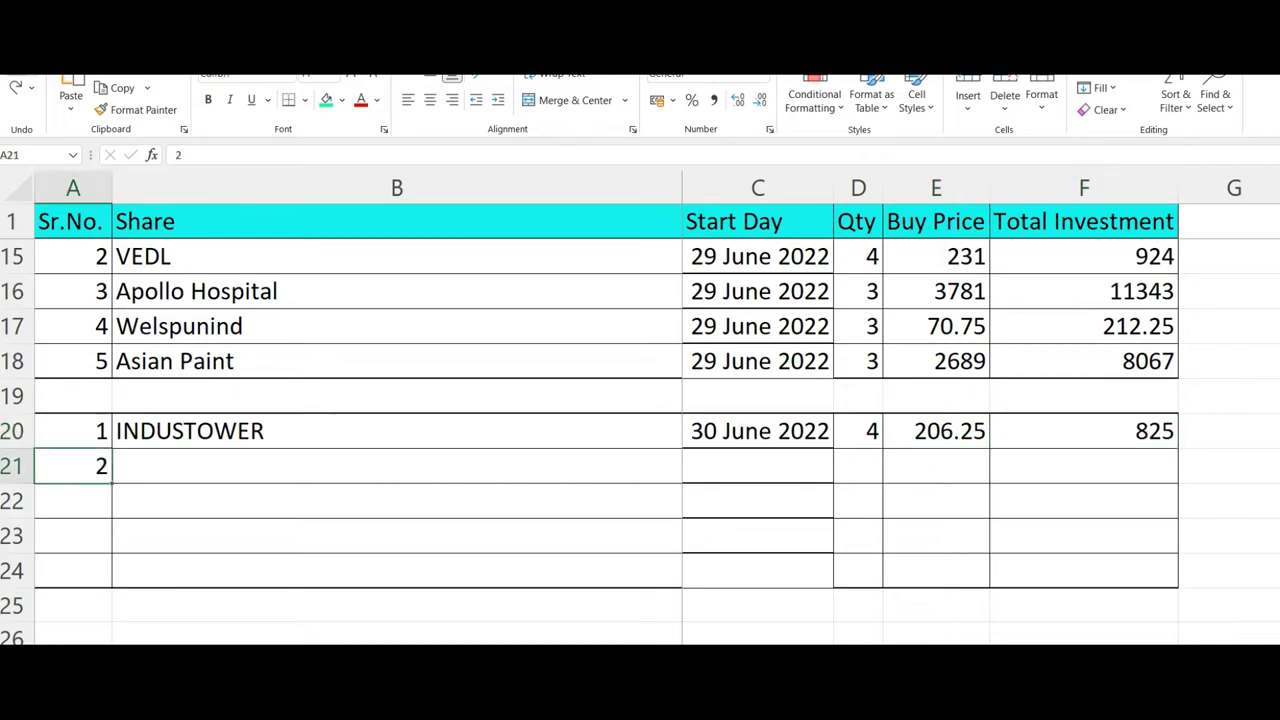
pyautogui.press('Right')
pyautogui.write('ONGC')
pyautogui.hotkey('ctrl', 'Return')
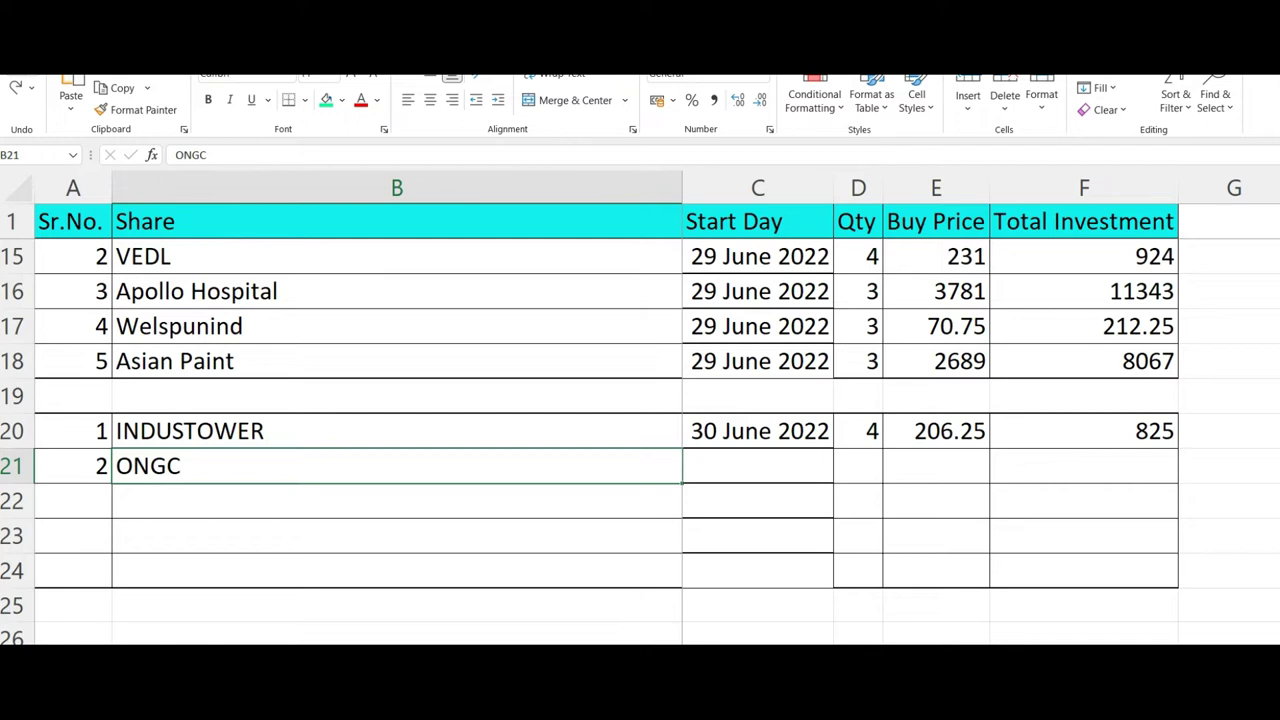
pyautogui.press('Right')
pyautogui.hotkey('ctrl', 'd')
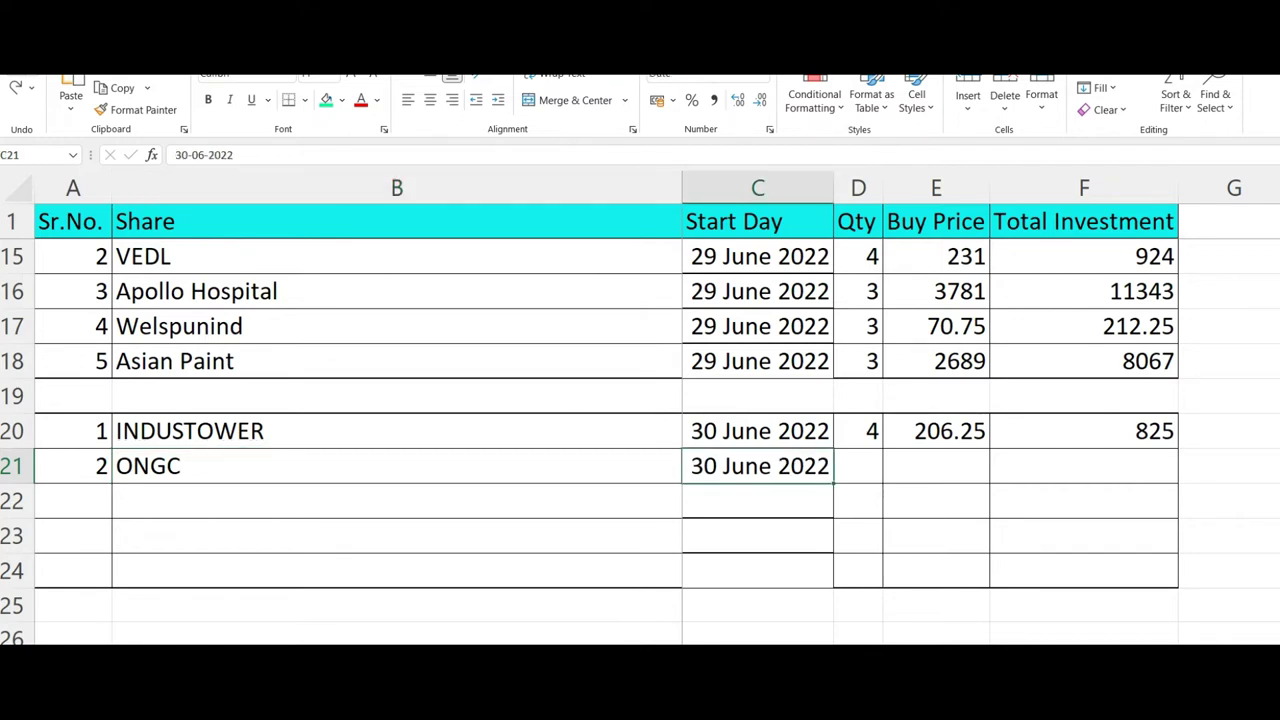
# Fill in ONGC's quantity of 4, buy price of 153 and the total investment formula copied from the row above
pyautogui.press('Right')
pyautogui.hotkey('ctrl', 'd')
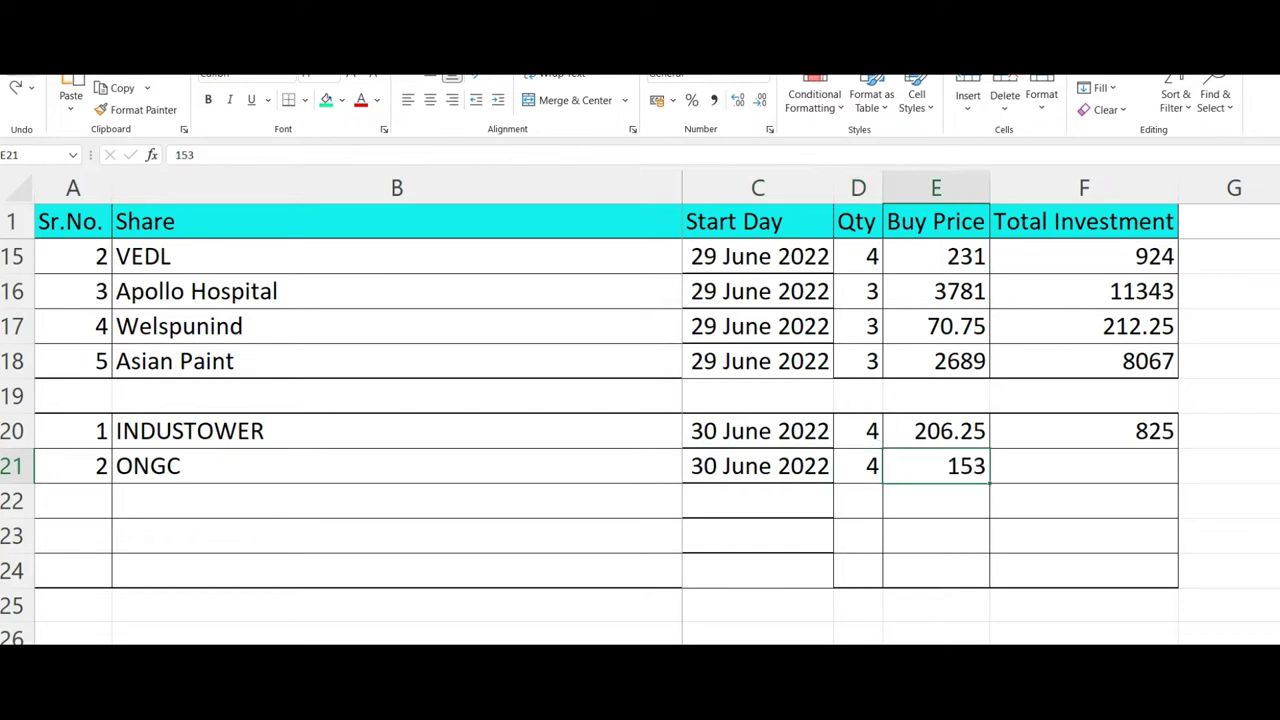
pyautogui.press('Right')
pyautogui.hotkey('ctrl', 'd')
# Start row 22 with serial number 3 and share SAIL, copying the 30 June 2022 start day from the row above
pyautogui.click(73, 500)
pyautogui.write('3')
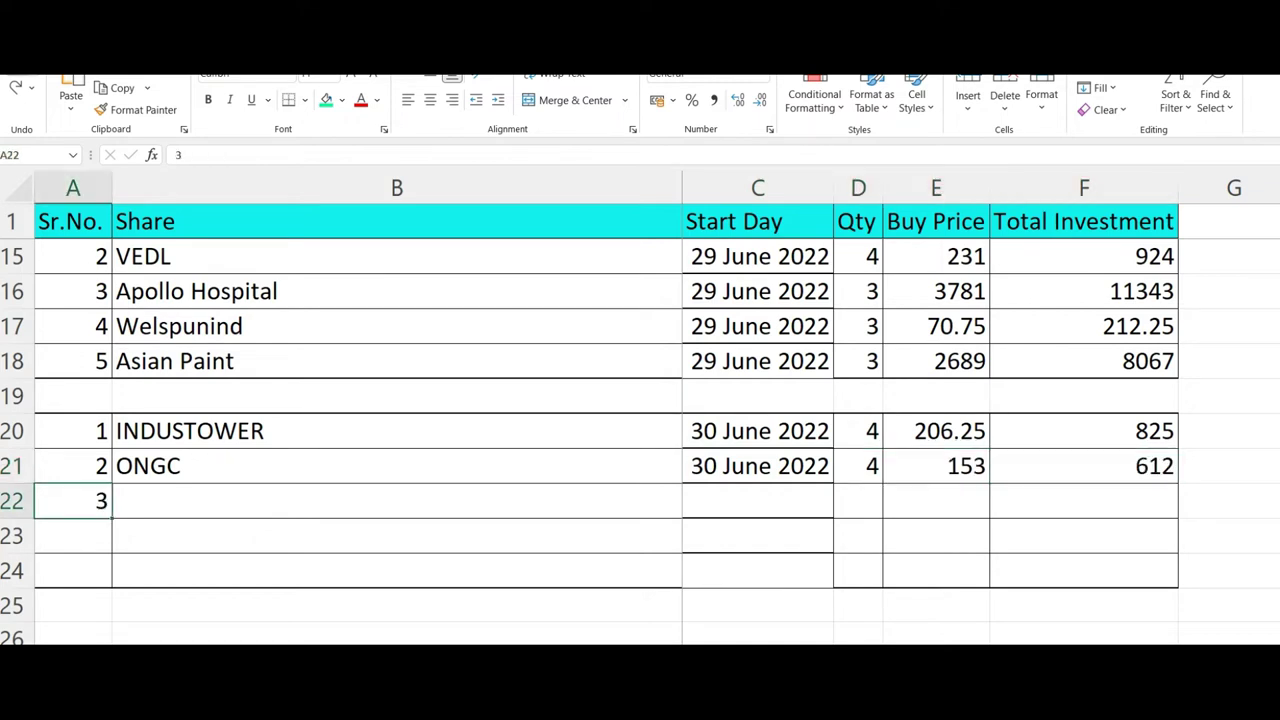
pyautogui.press('Tab')
pyautogui.write('SAIL')
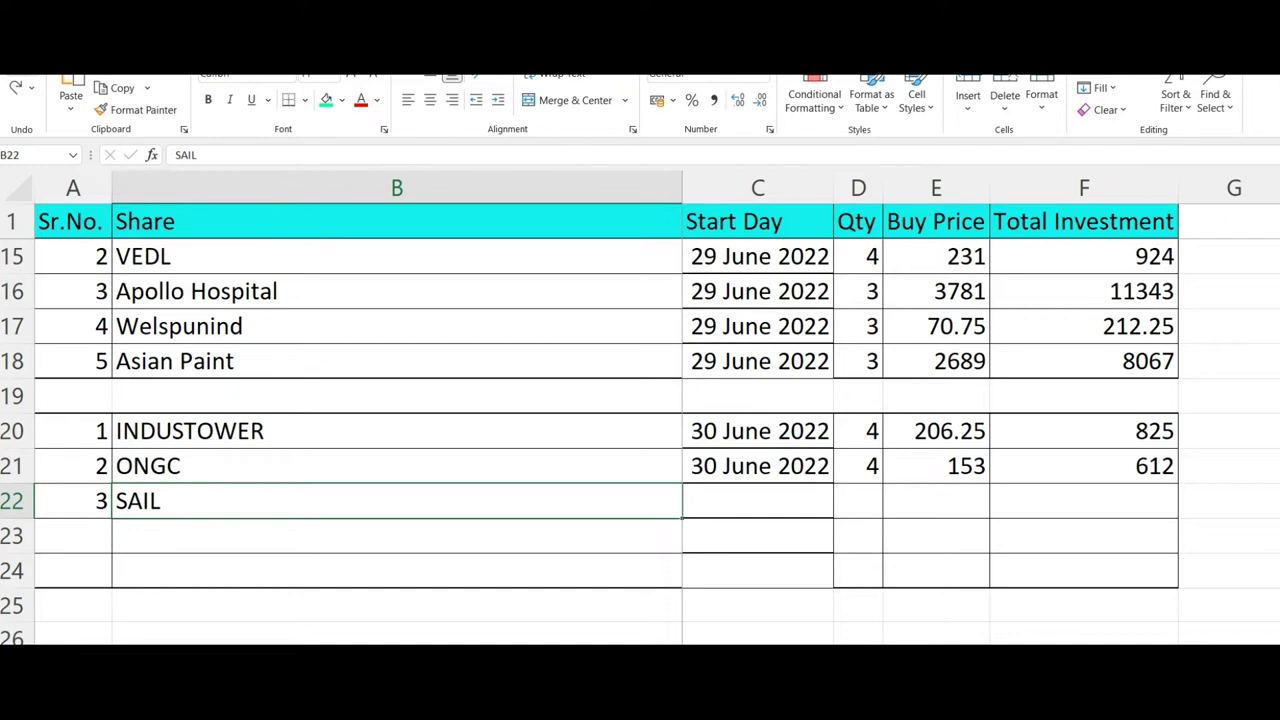
pyautogui.press('Right')
pyautogui.hotkey('ctrl', 'd')
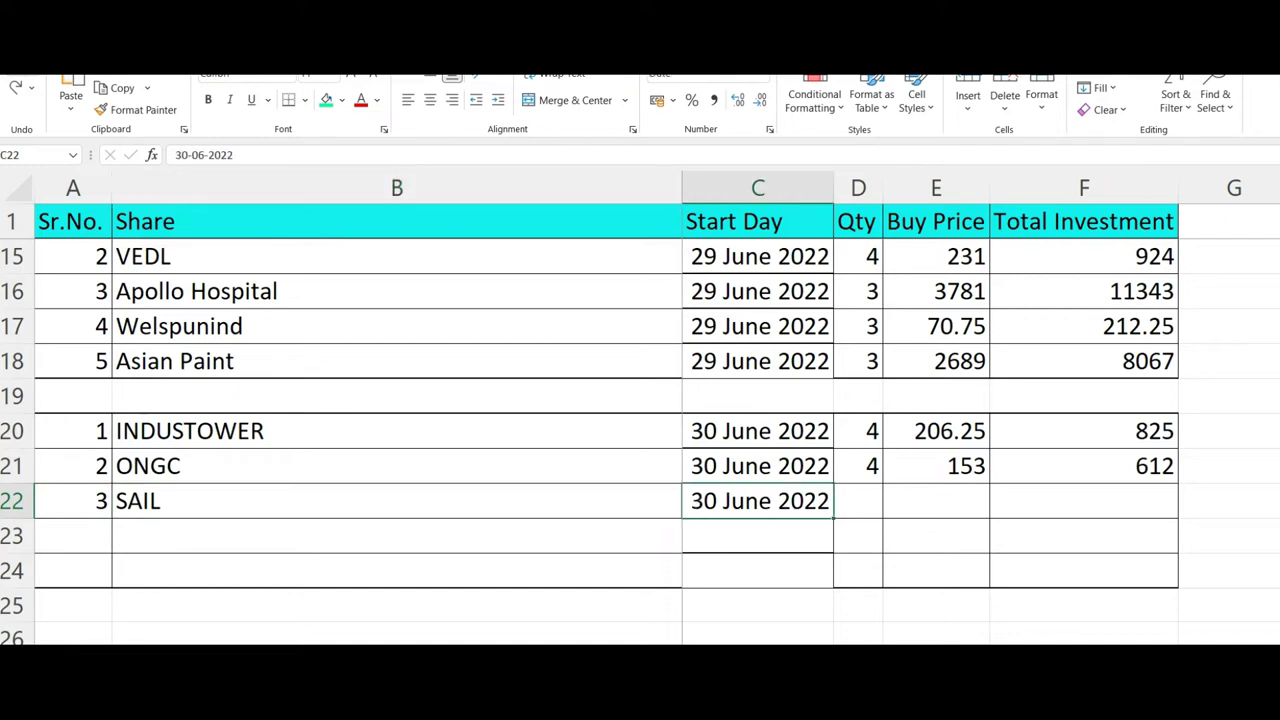
# Fill in SAIL's quantity of 4, buy price of 70.25 and the total investment formula, copying the quantity and formula from the row above
pyautogui.press('Right')
pyautogui.hotkey('ctrl', 'd')
pyautogui.press('Right')
pyautogui.write('70.25')
pyautogui.hotkey('ctrl', 'Return')
pyautogui.press('Right')
pyautogui.hotkey('ctrl', 'd')
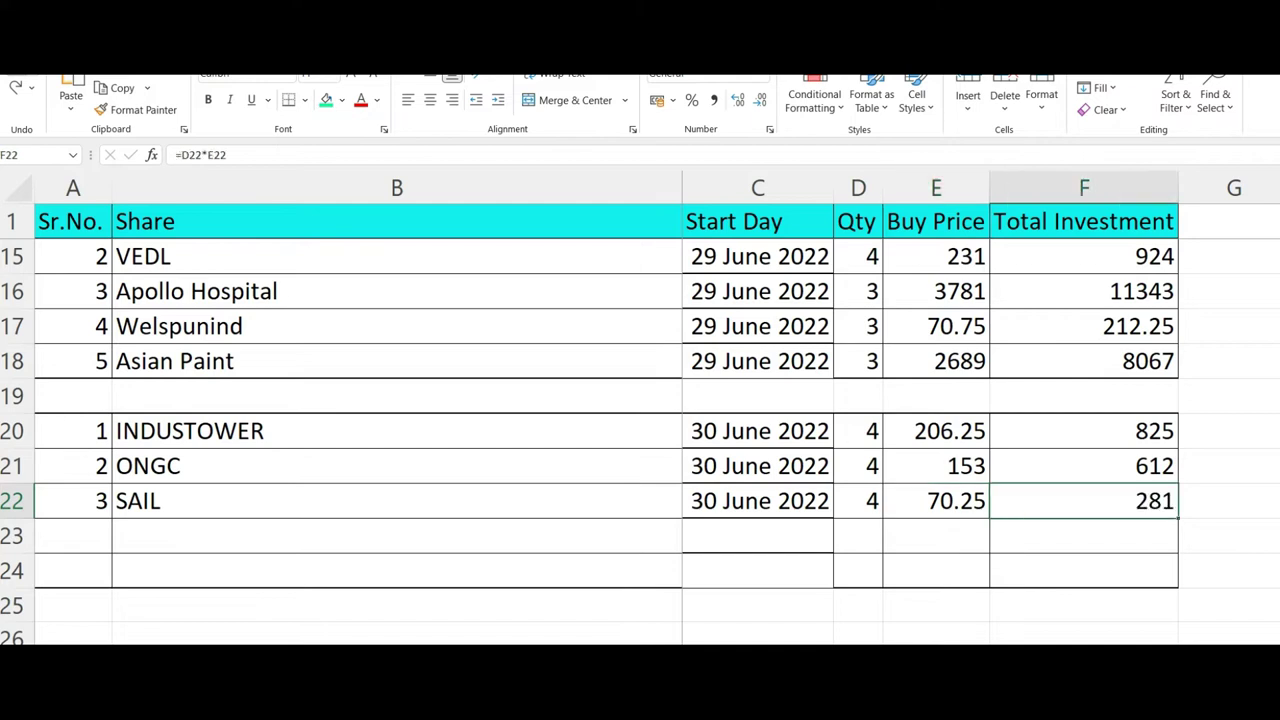
# Start row 23 with serial number 4 and share TCS, copying the 30 June 2022 start day from the row above
pyautogui.click(73, 536)
pyautogui.write('4')
pyautogui.hotkey('ctrl', 'Return')
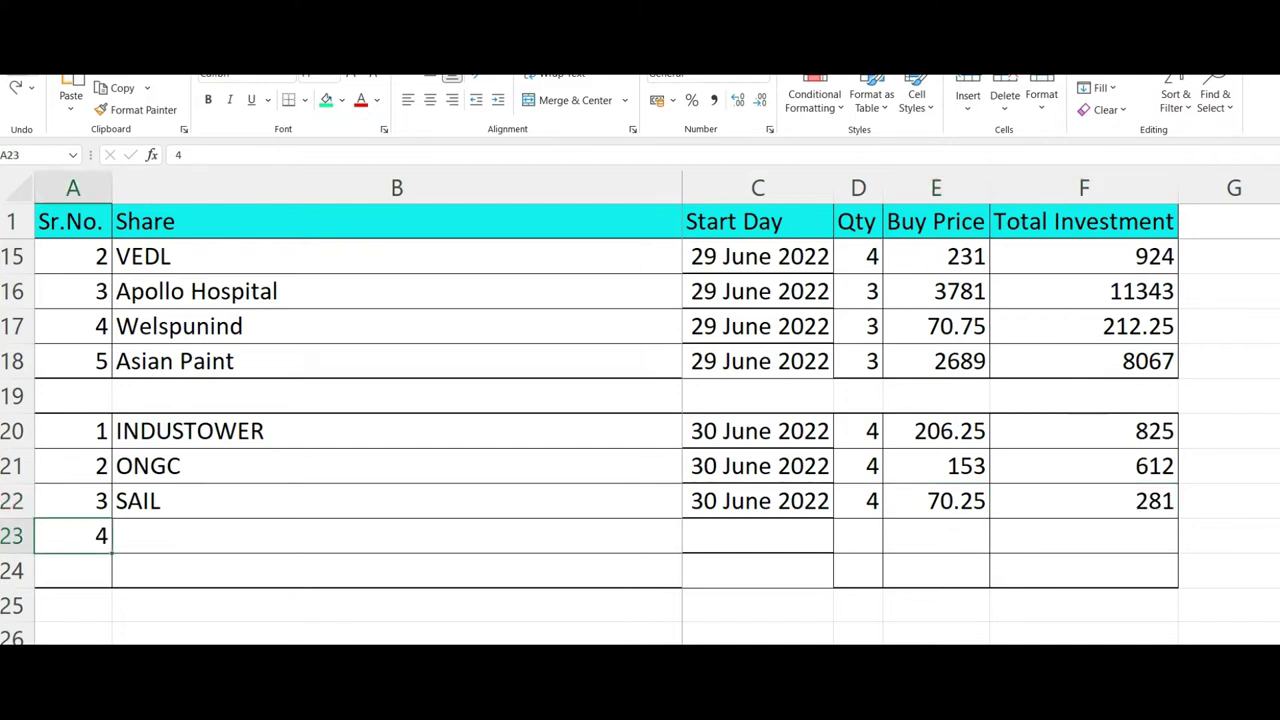
pyautogui.press('Right')
pyautogui.write('TCS')
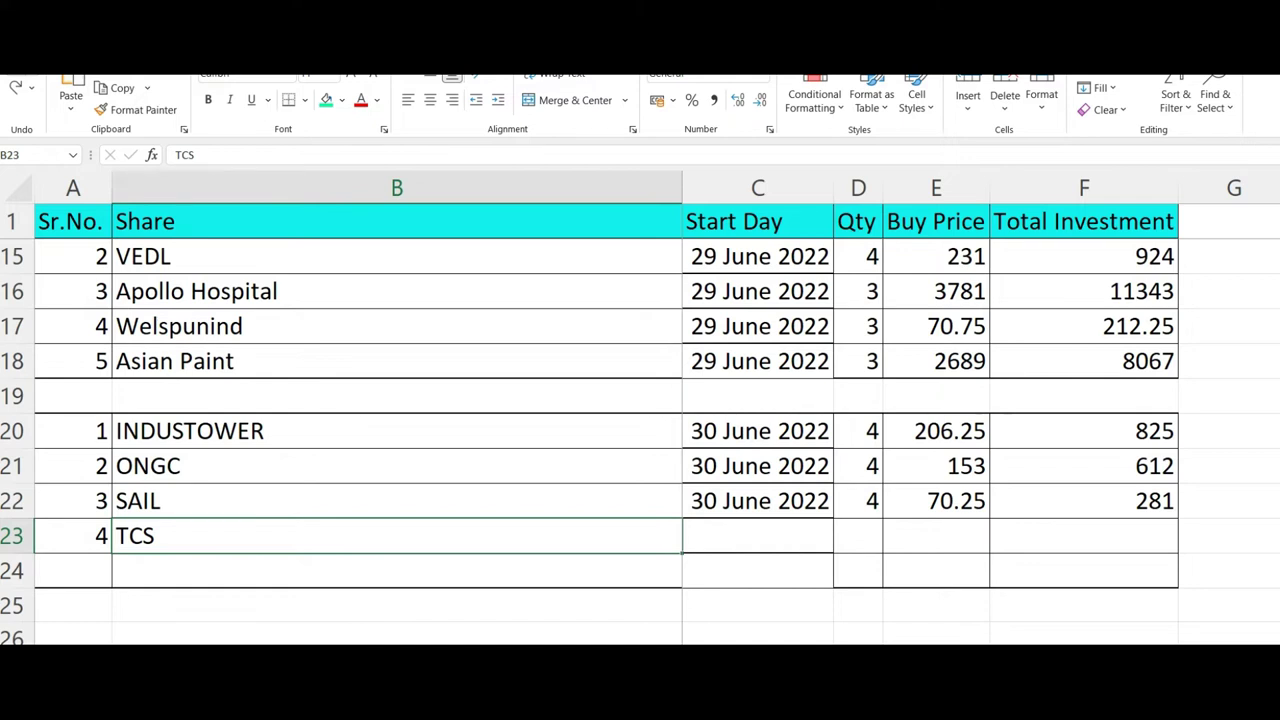
pyautogui.press('Right')
pyautogui.hotkey('ctrl', 'd')
# Copy TCS's quantity of 4 and total investment formula from the row above, and set its buy price to 3291.05
pyautogui.press('Right')
pyautogui.hotkey('ctrl', 'd')
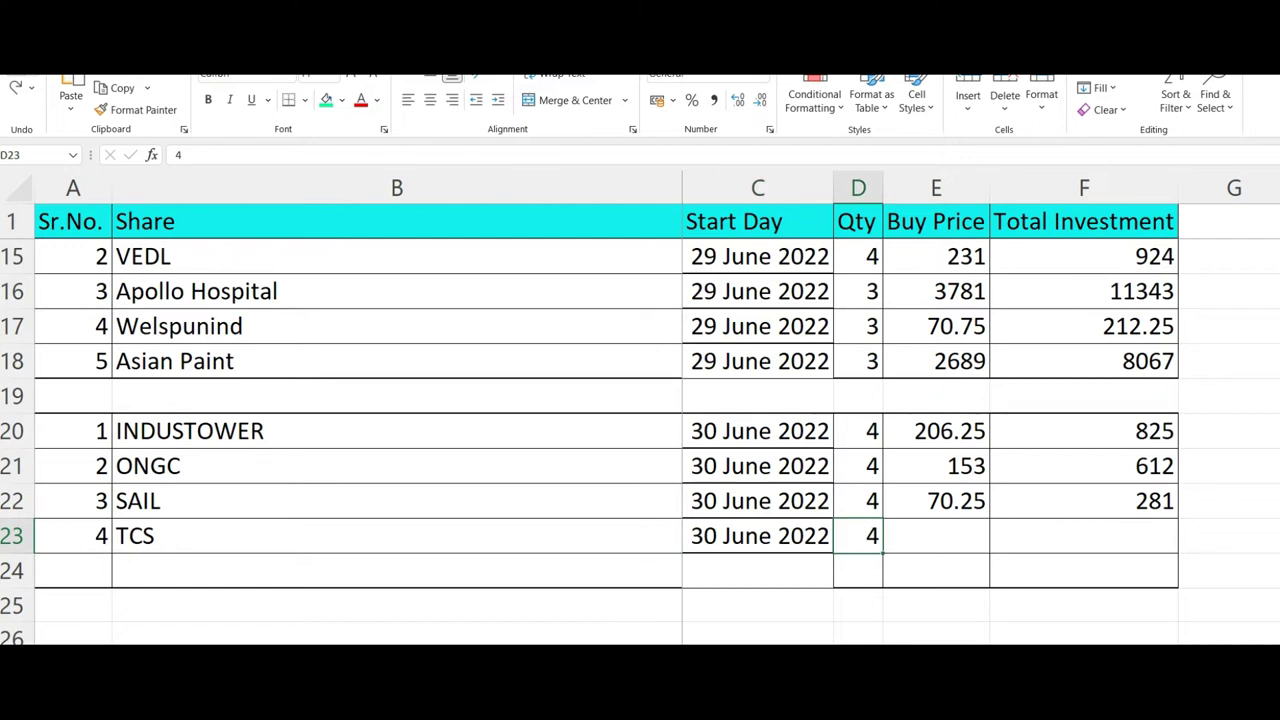
pyautogui.press('Right')
pyautogui.write('3291.05')
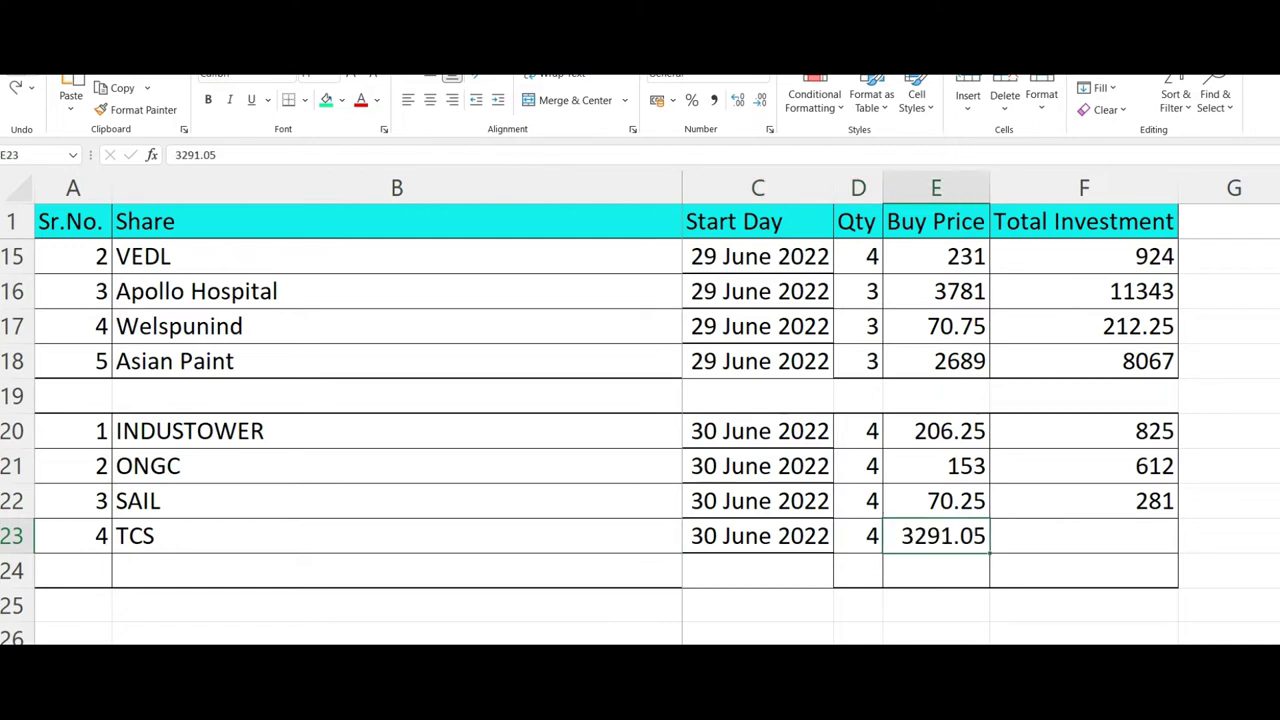
pyautogui.press('Right')
pyautogui.hotkey('ctrl', 'd')
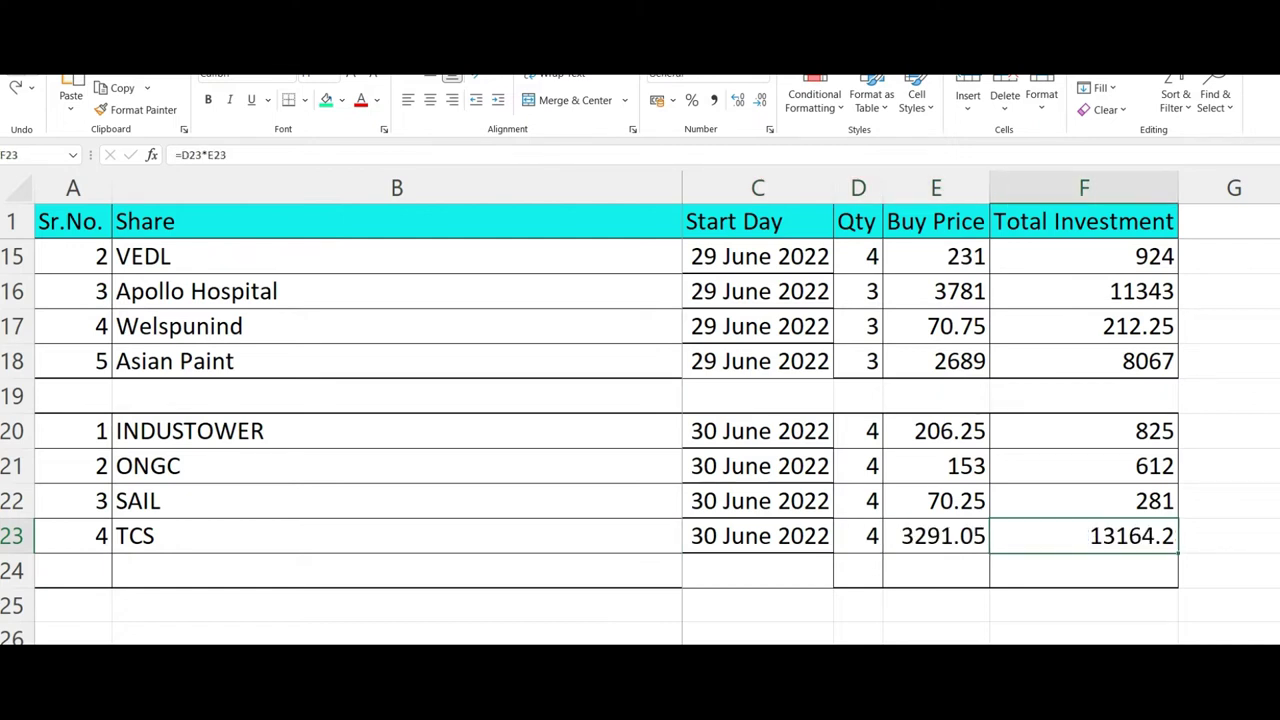
# Start row 24 with serial number 5 and share BANKBARODA, copying the 30 June 2022 start day from the row above
pyautogui.click(73, 570)
pyautogui.write('5')
pyautogui.press('Right')
pyautogui.write('BANKBARODA')
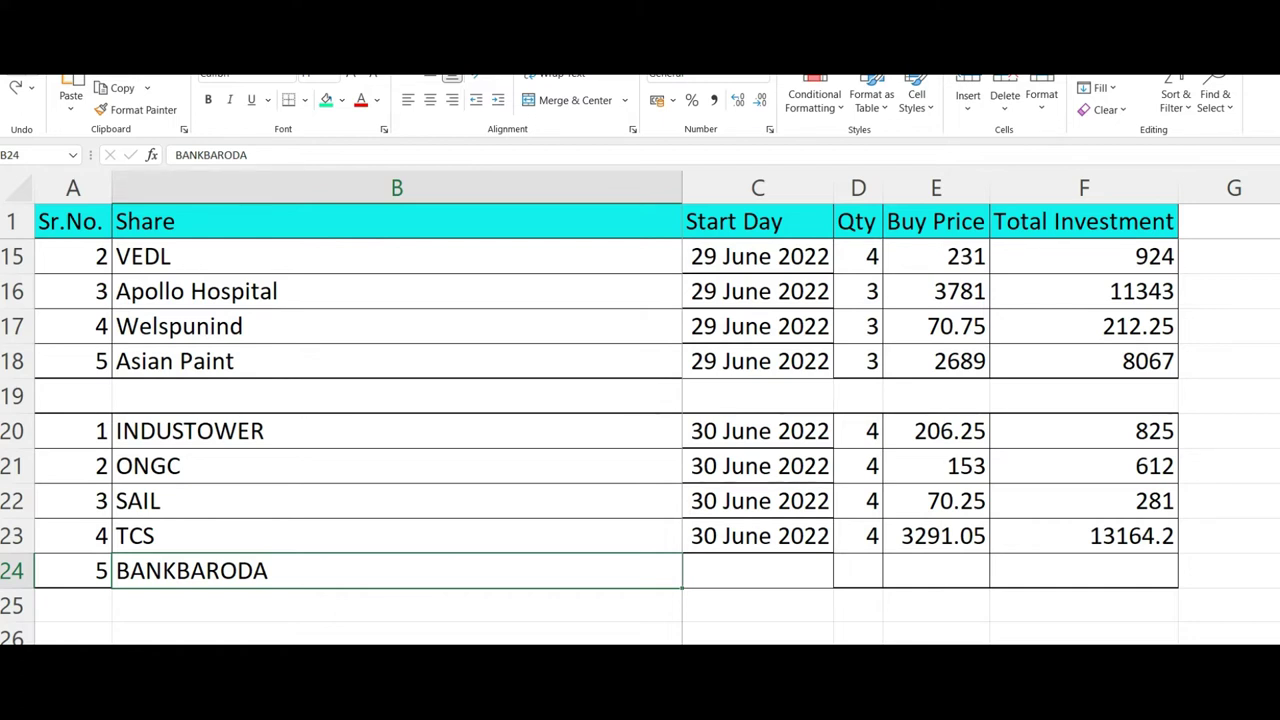
pyautogui.press('Right')
pyautogui.press('Right')
pyautogui.press('Right')
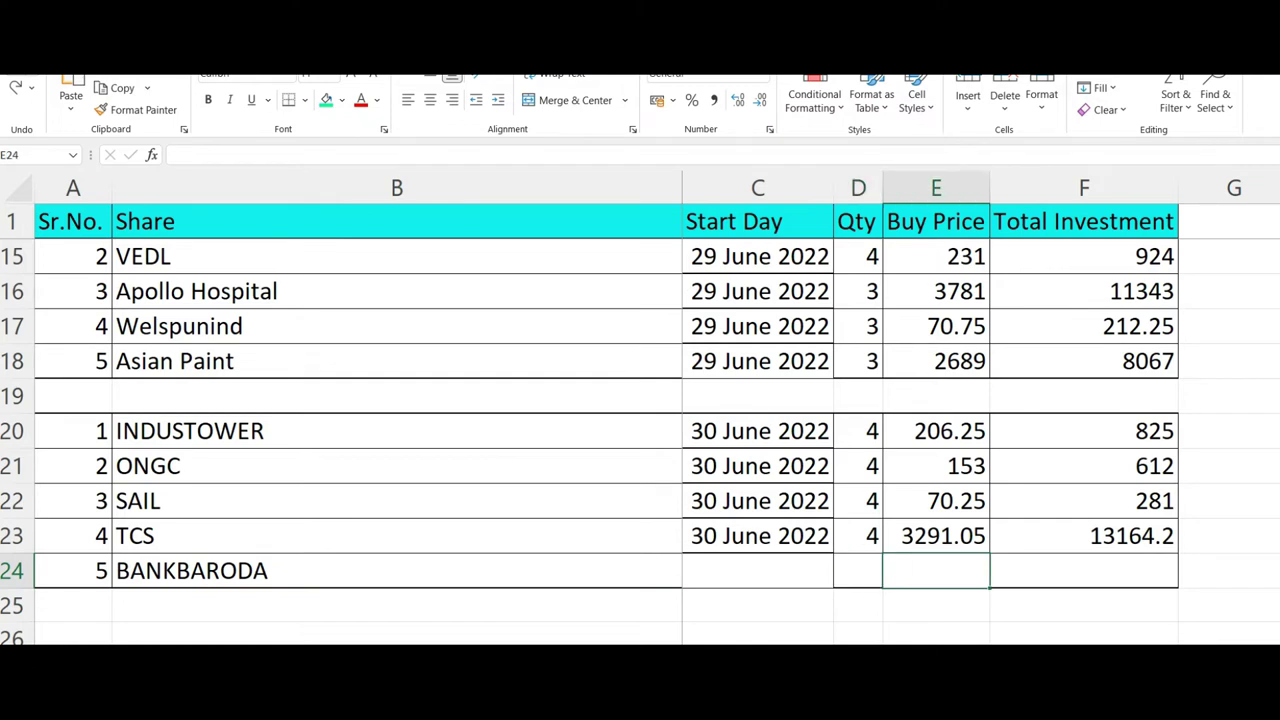
pyautogui.press('Left')
pyautogui.press('Left')
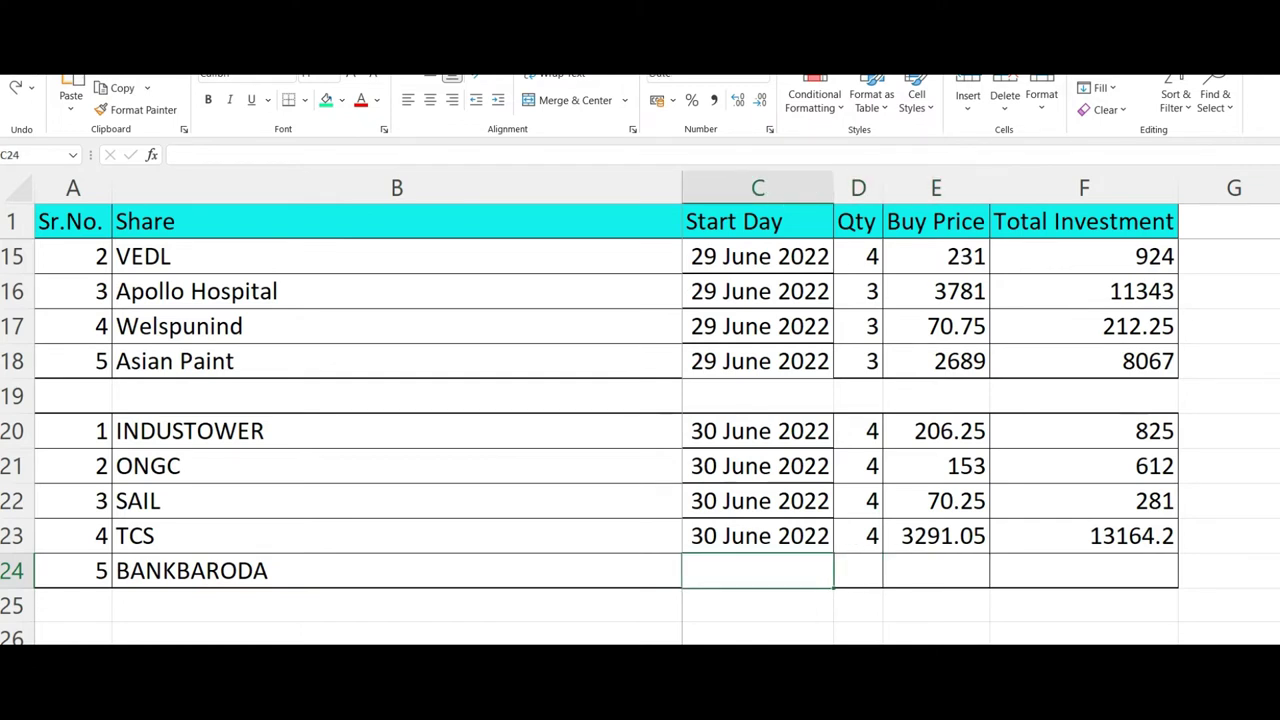
pyautogui.hotkey('ctrl', 'd')
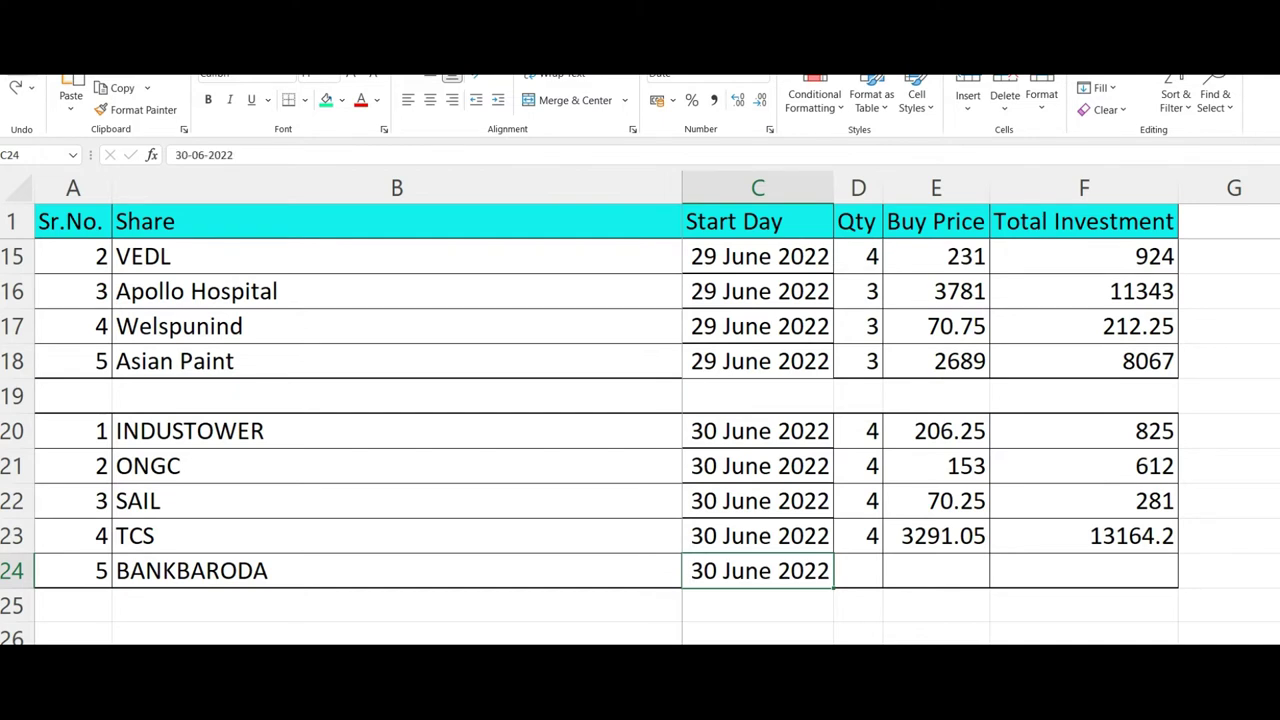
# Set BANKBARODA's quantity to 3 and buy price to 101.6, and copy the total investment formula from the row above
pyautogui.press('Right')
pyautogui.write('3')
pyautogui.press('Right')
pyautogui.write('101.6')
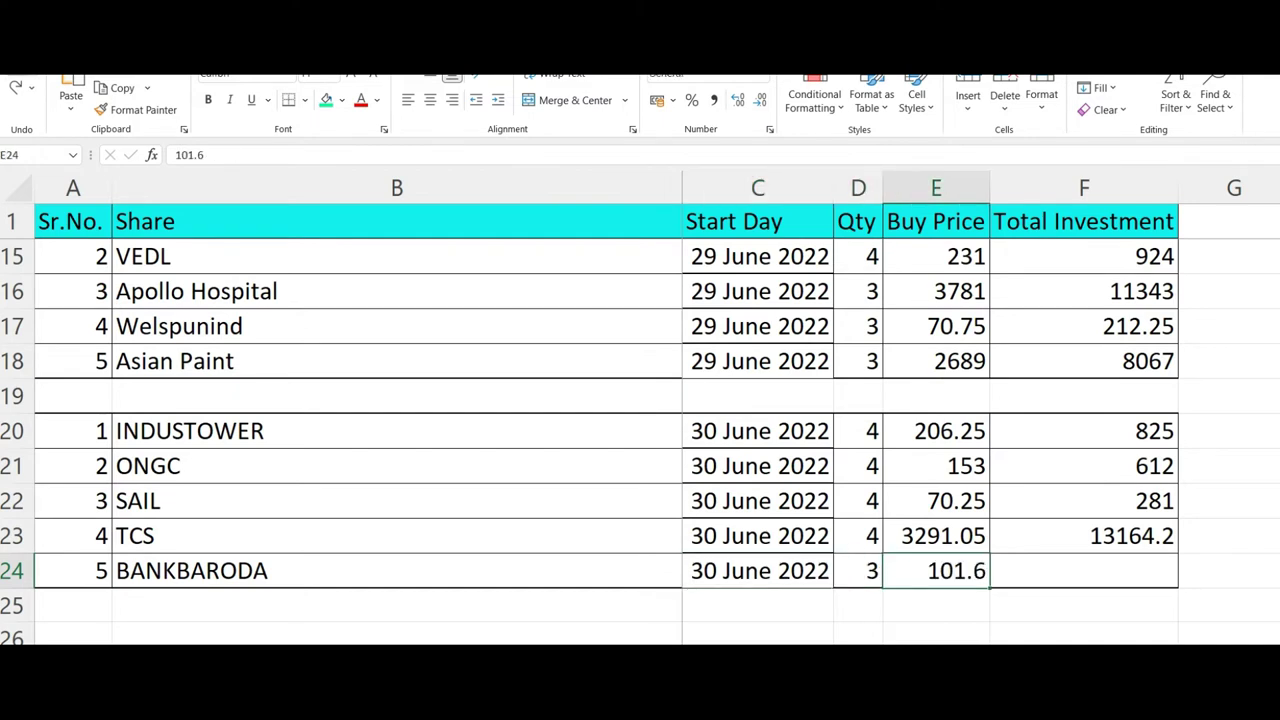
pyautogui.press('Right')
pyautogui.hotkey('ctrl', 'd')
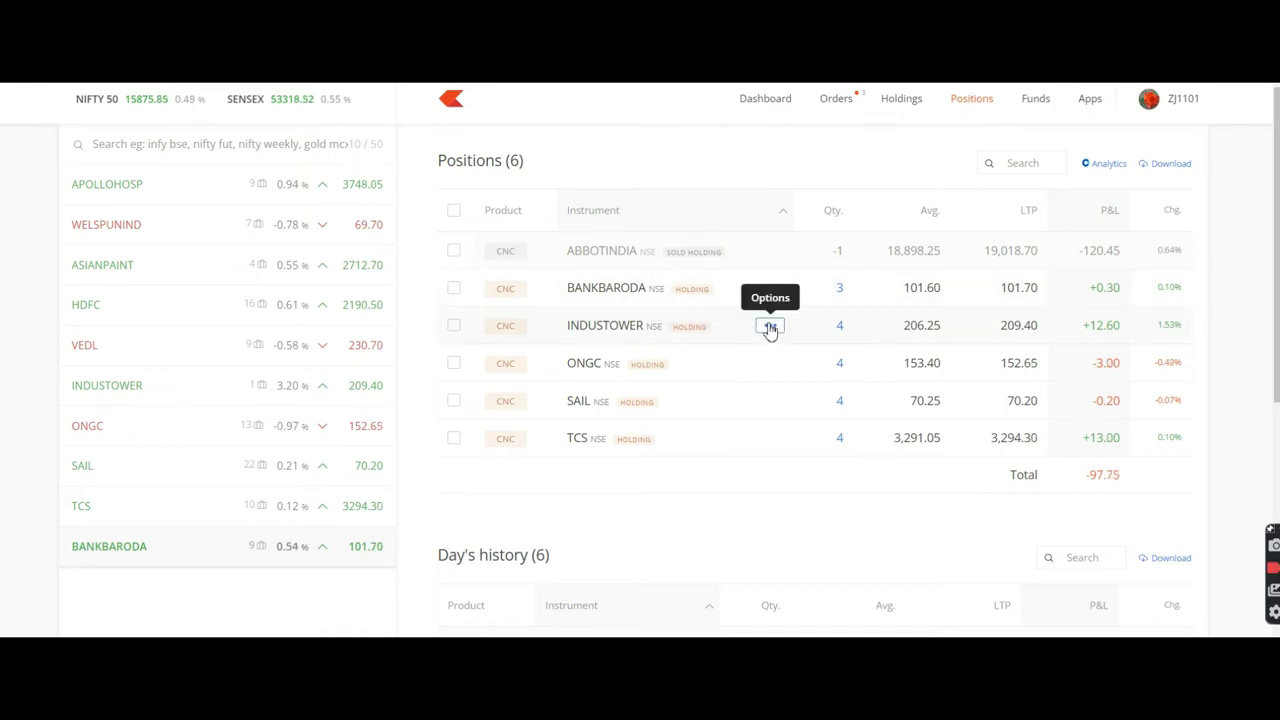
# In Kite's positions list, open the fundamentals of the INDUSTOWER holding
pyautogui.click(770, 327)
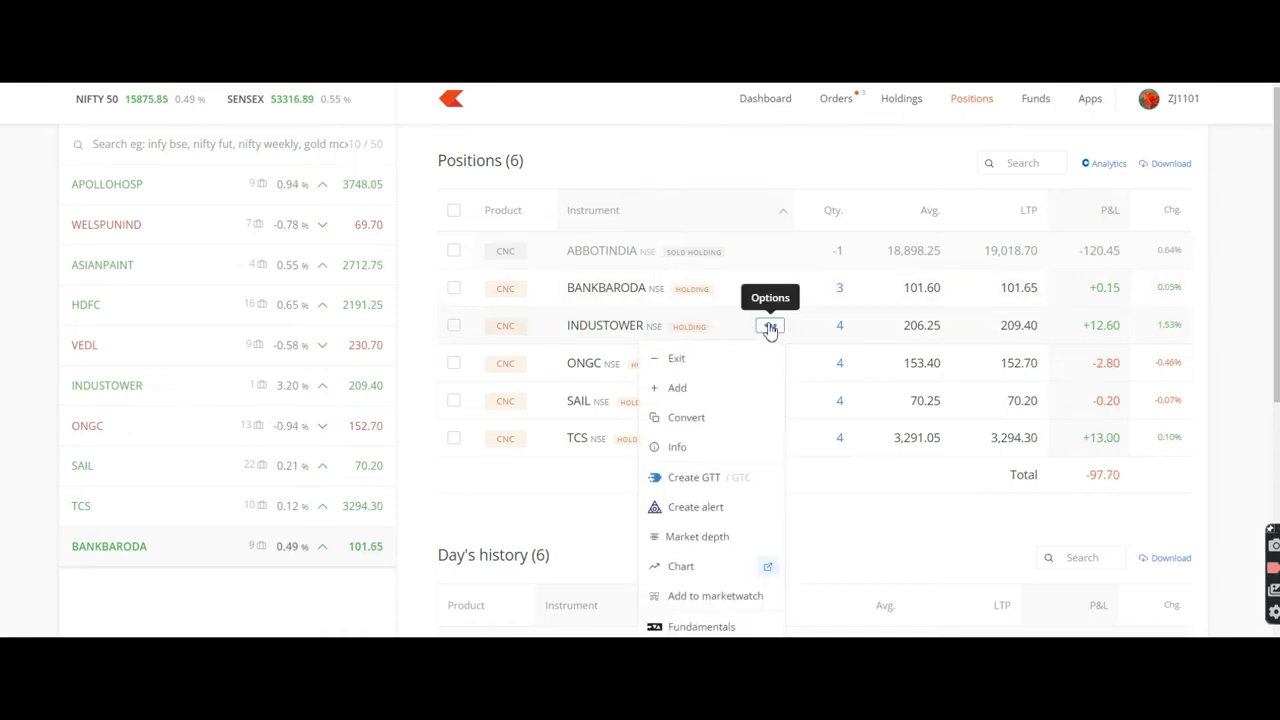
pyautogui.click(712, 628)
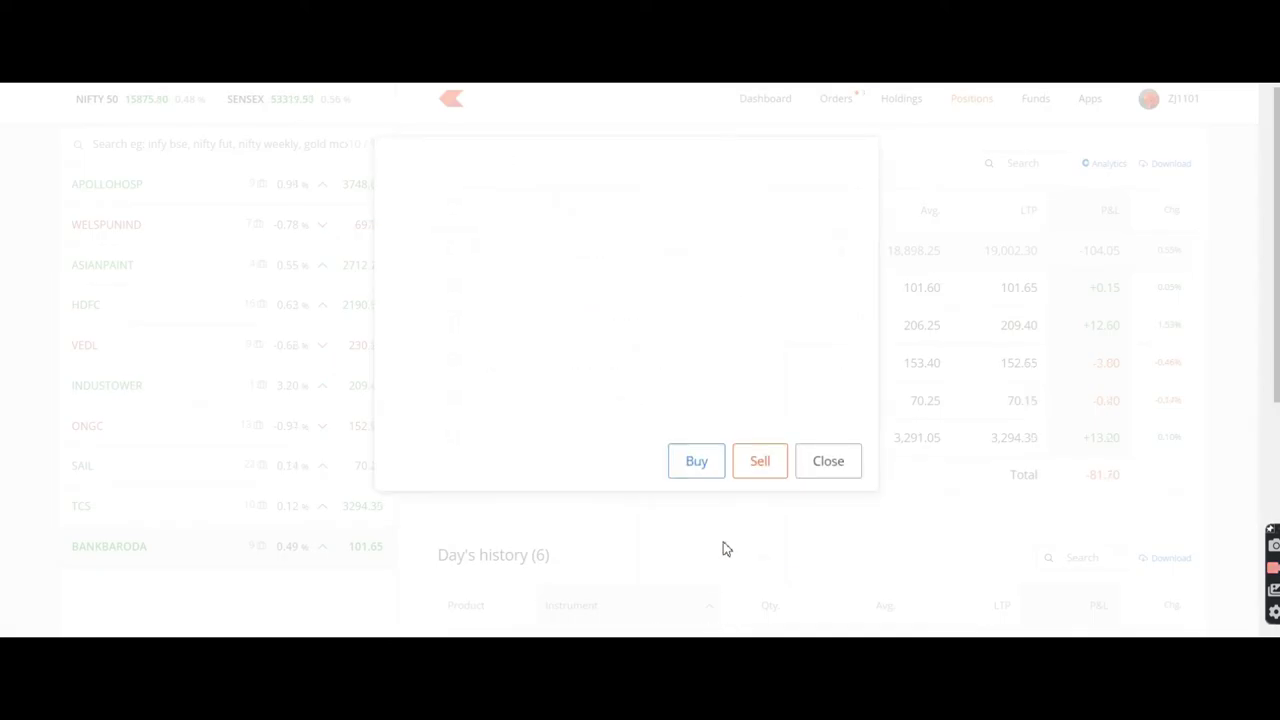